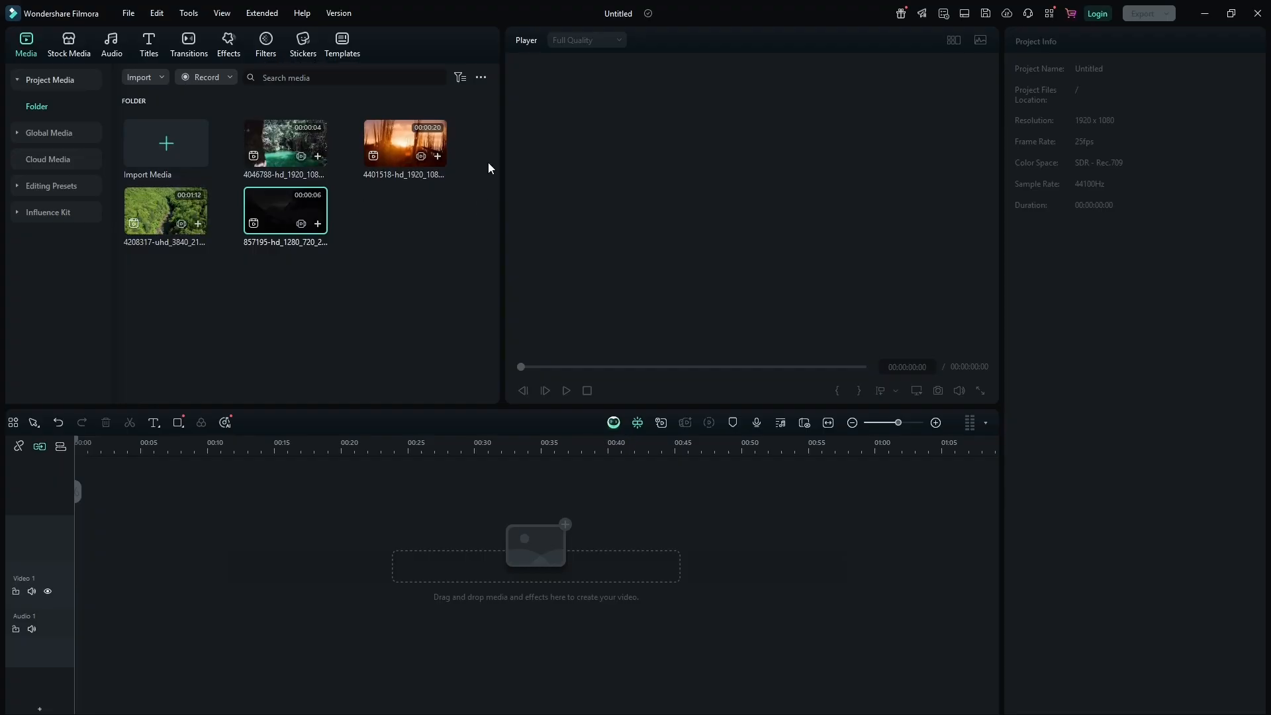
# Add the Split Screen 1 template from the Basic split screen templates to the timeline.
pyautogui.click(343, 42)
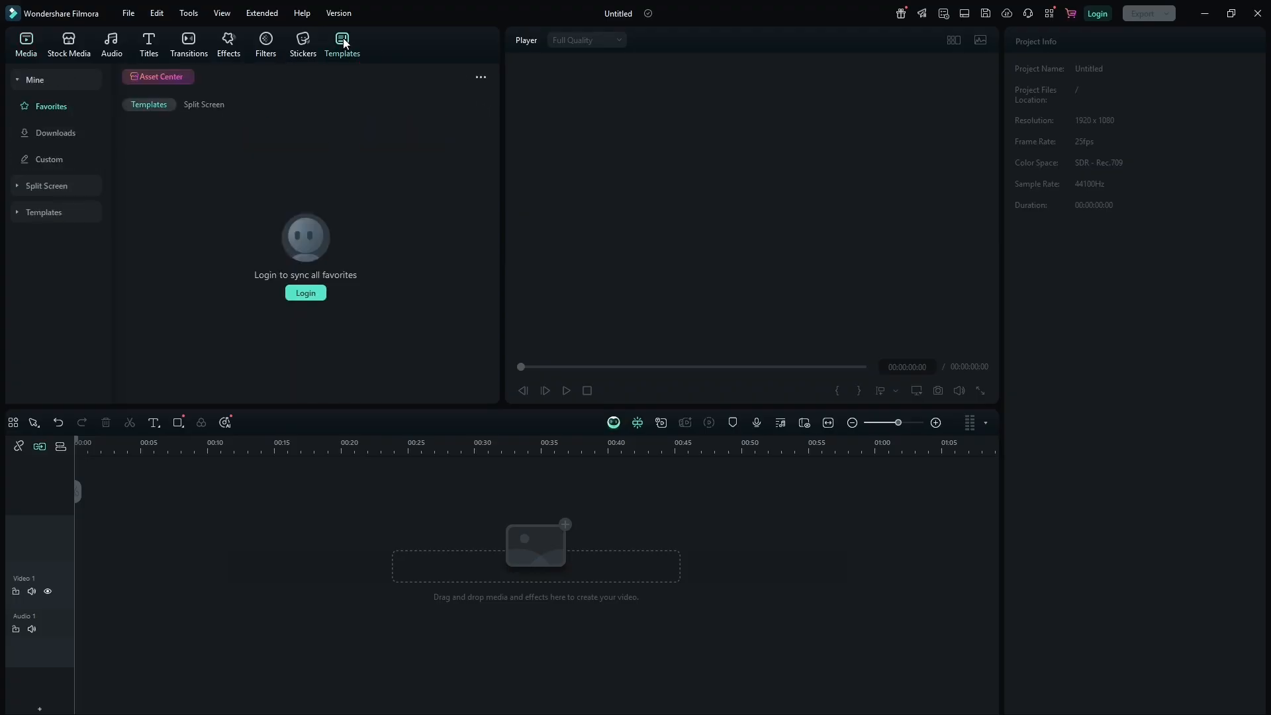
pyautogui.click(83, 189)
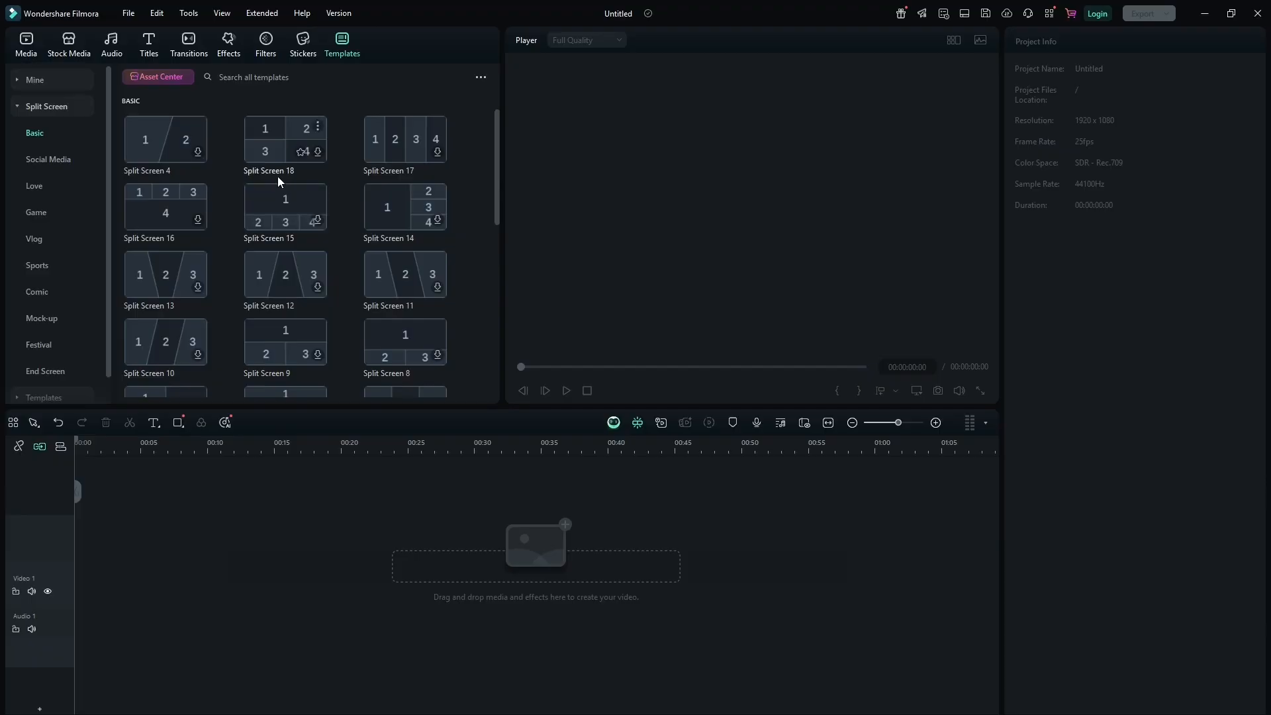
pyautogui.scroll(-3, 276, 176)
pyautogui.scroll(-5, 250, 188)
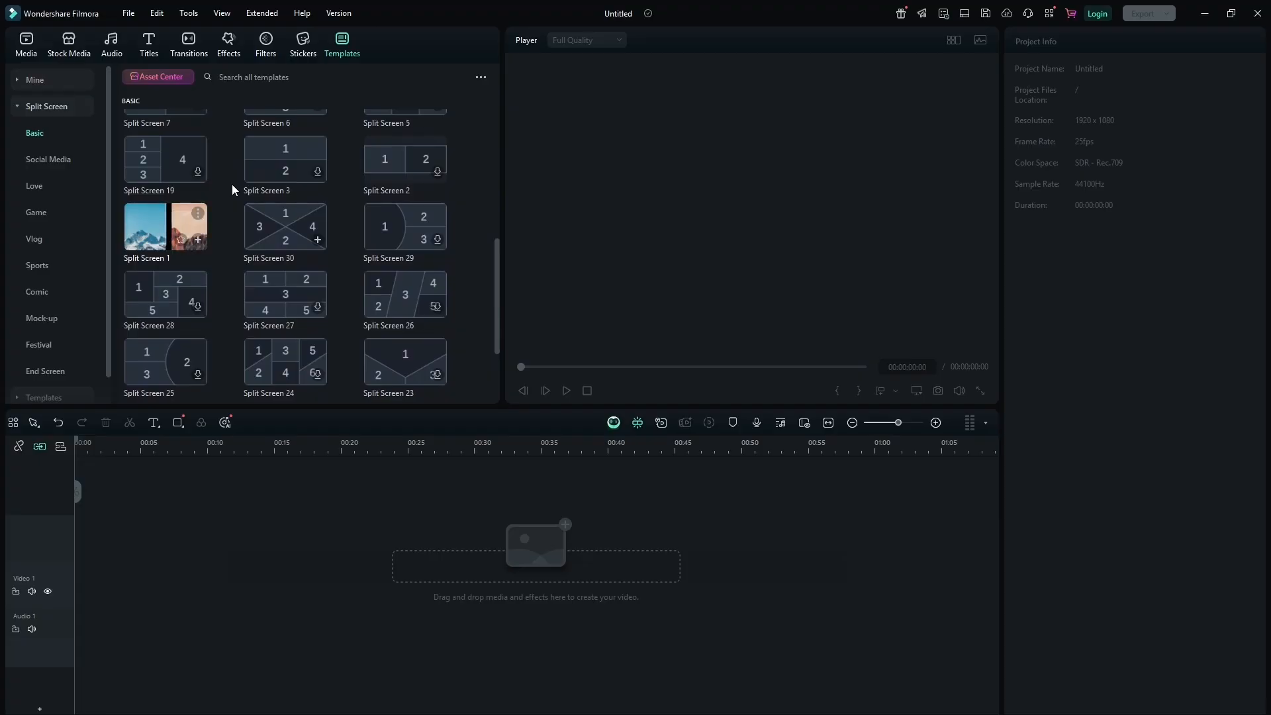
pyautogui.click(198, 240)
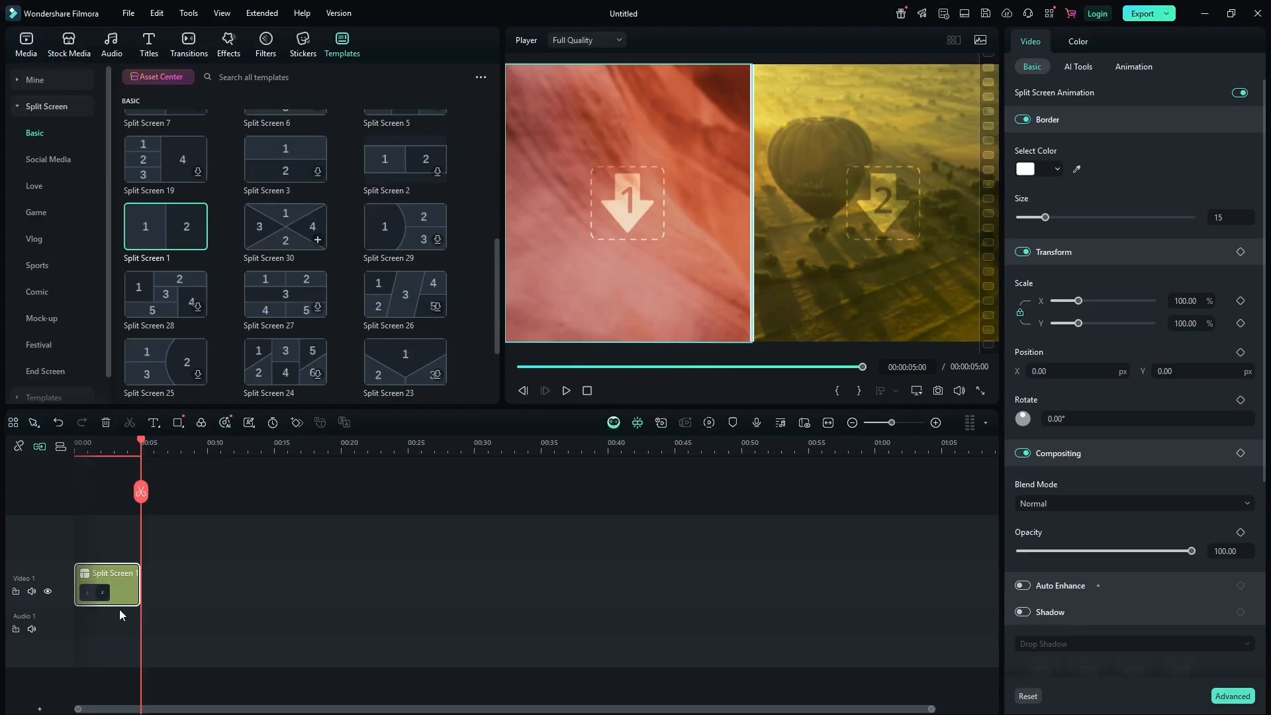
# Fill the template's left slot with the 4046788 clip and its right slot with the 857195 clip.
pyautogui.click(813, 187)
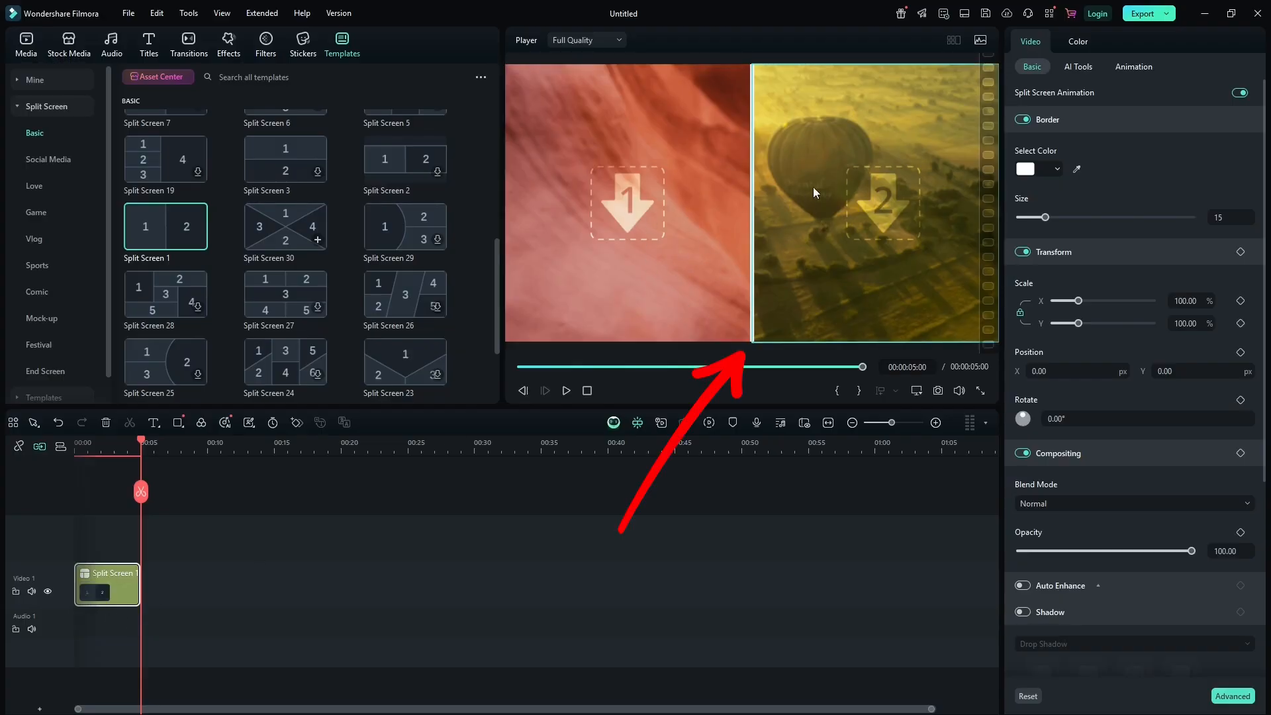
pyautogui.click(674, 198)
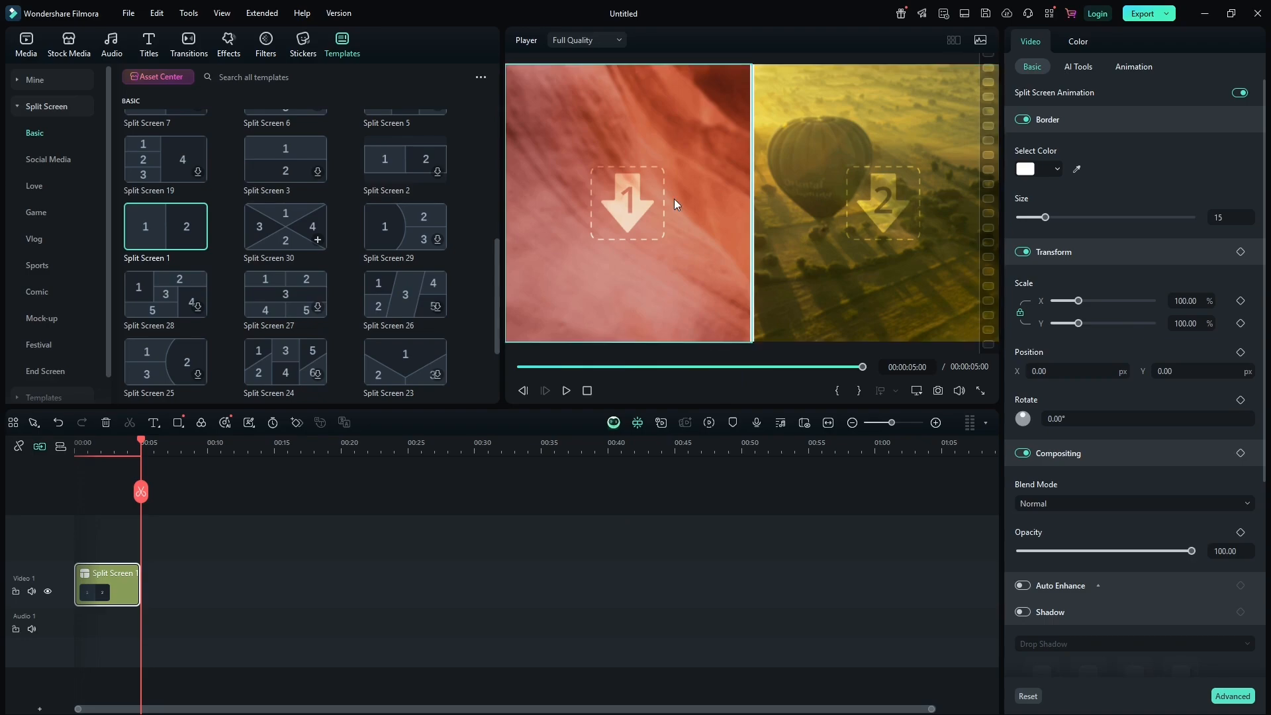
pyautogui.click(26, 43)
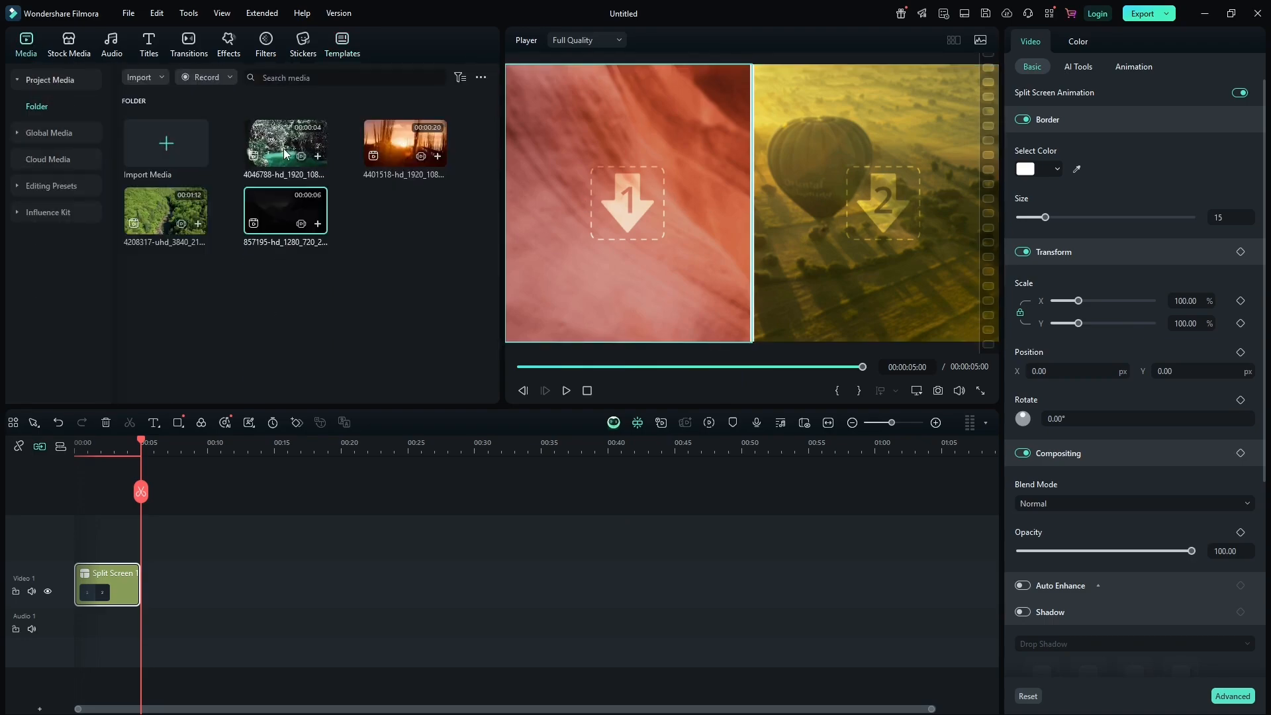
pyautogui.moveTo(283, 154); pyautogui.dragTo(618, 199)
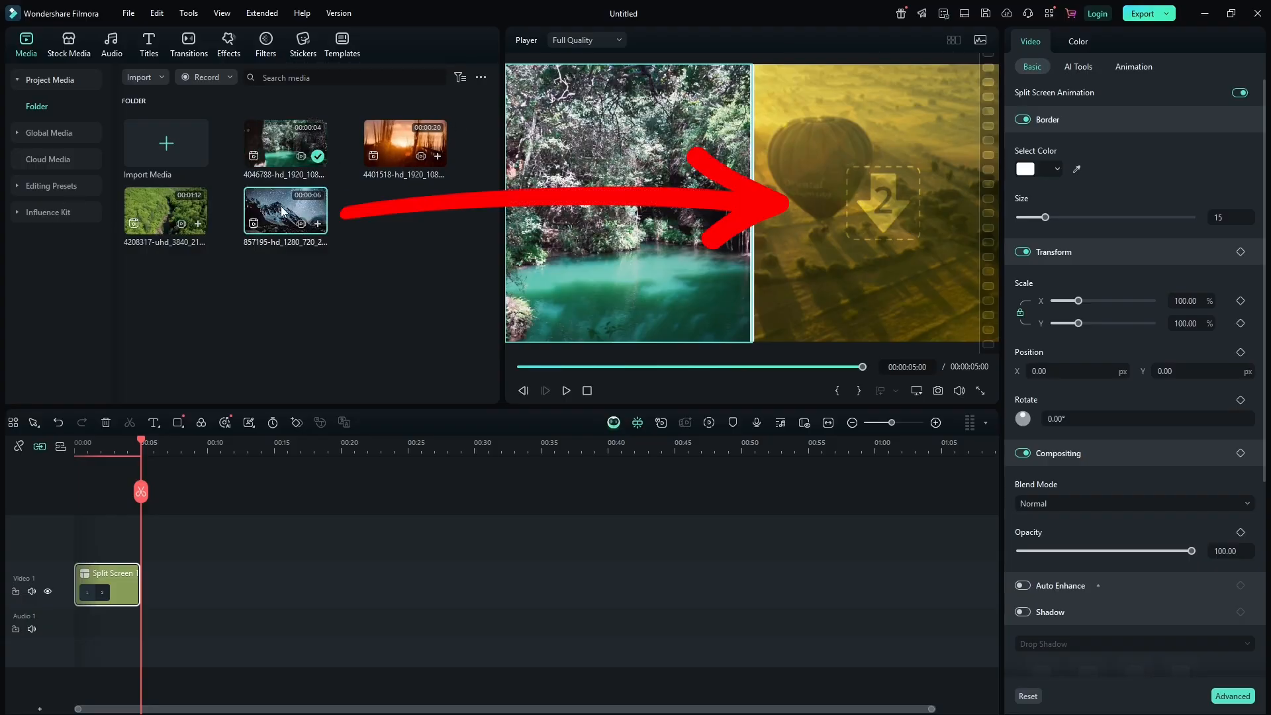
pyautogui.moveTo(283, 212); pyautogui.dragTo(815, 200)
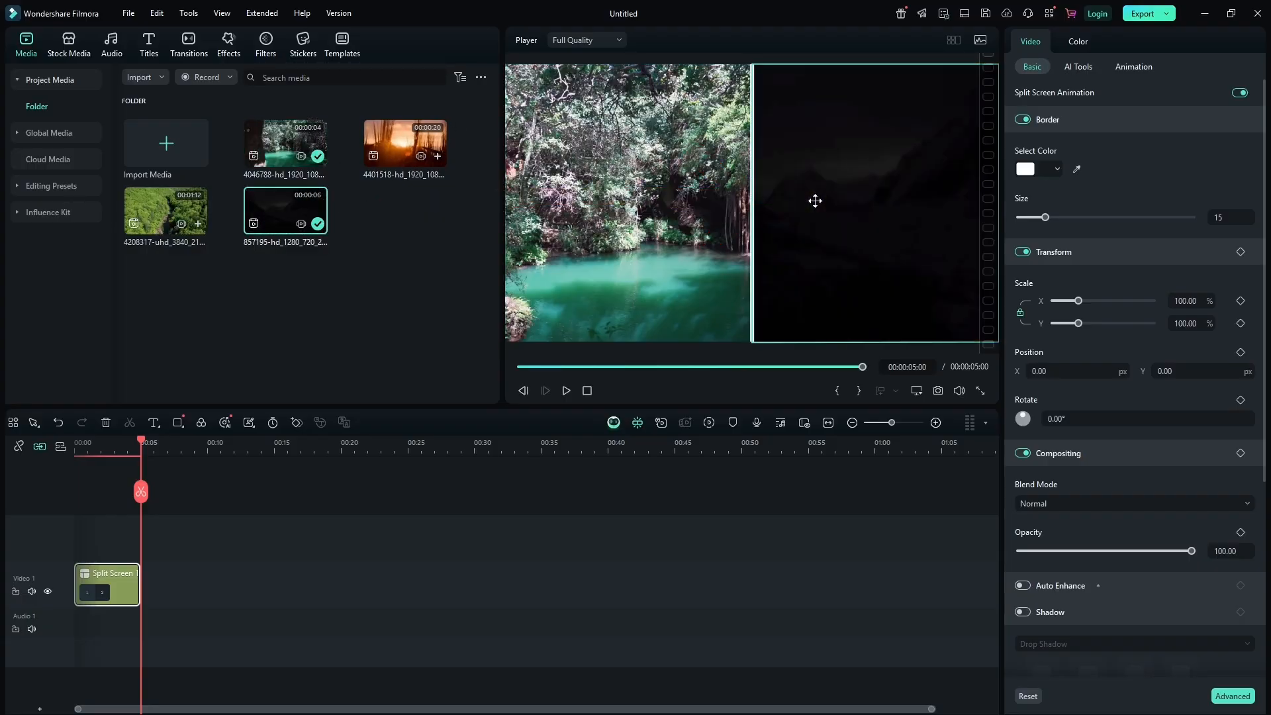
# Play back the split-screen clip from the start to preview it.
pyautogui.moveTo(141, 442); pyautogui.dragTo(76, 442)
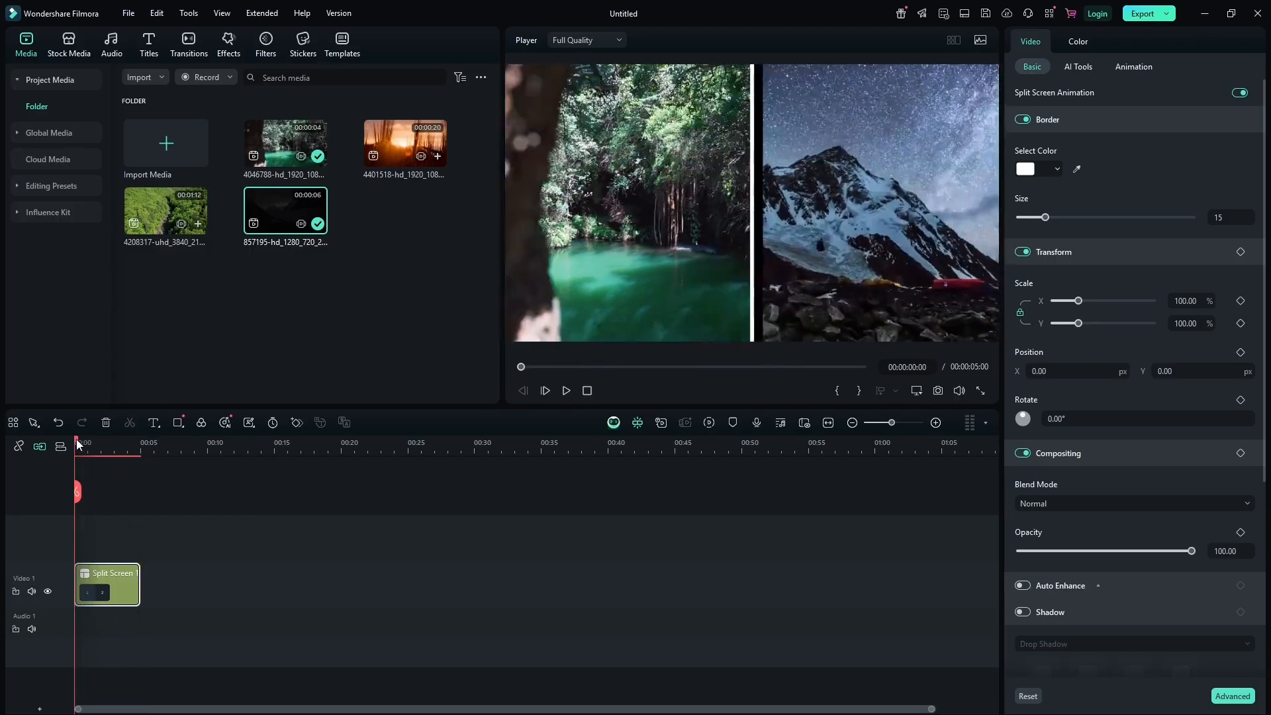
pyautogui.press('space')
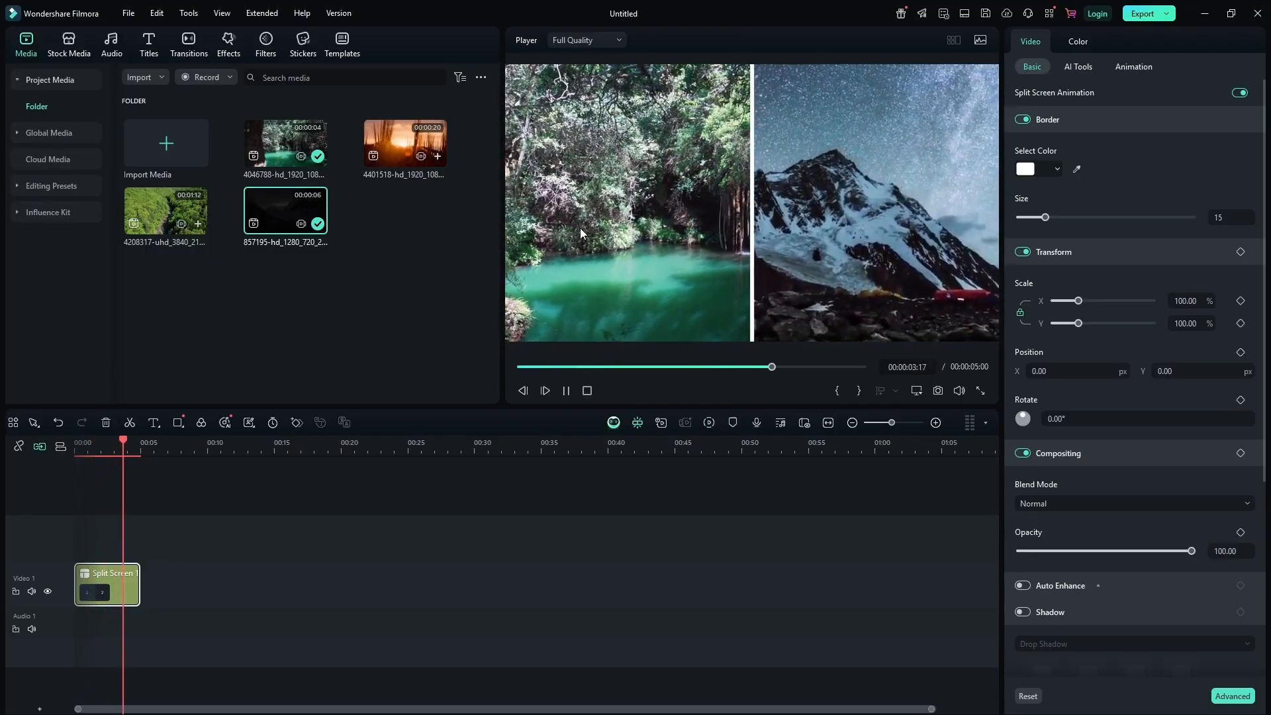
pyautogui.press('space')
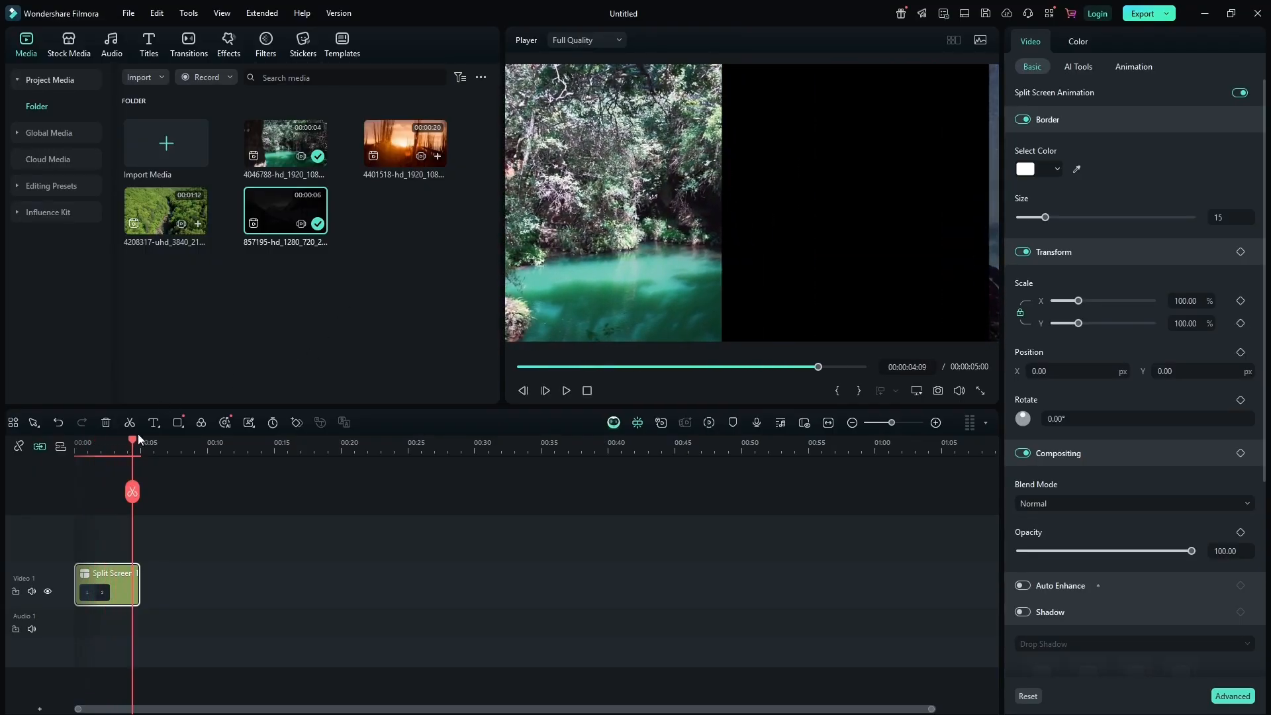
pyautogui.moveTo(134, 442); pyautogui.dragTo(60, 445)
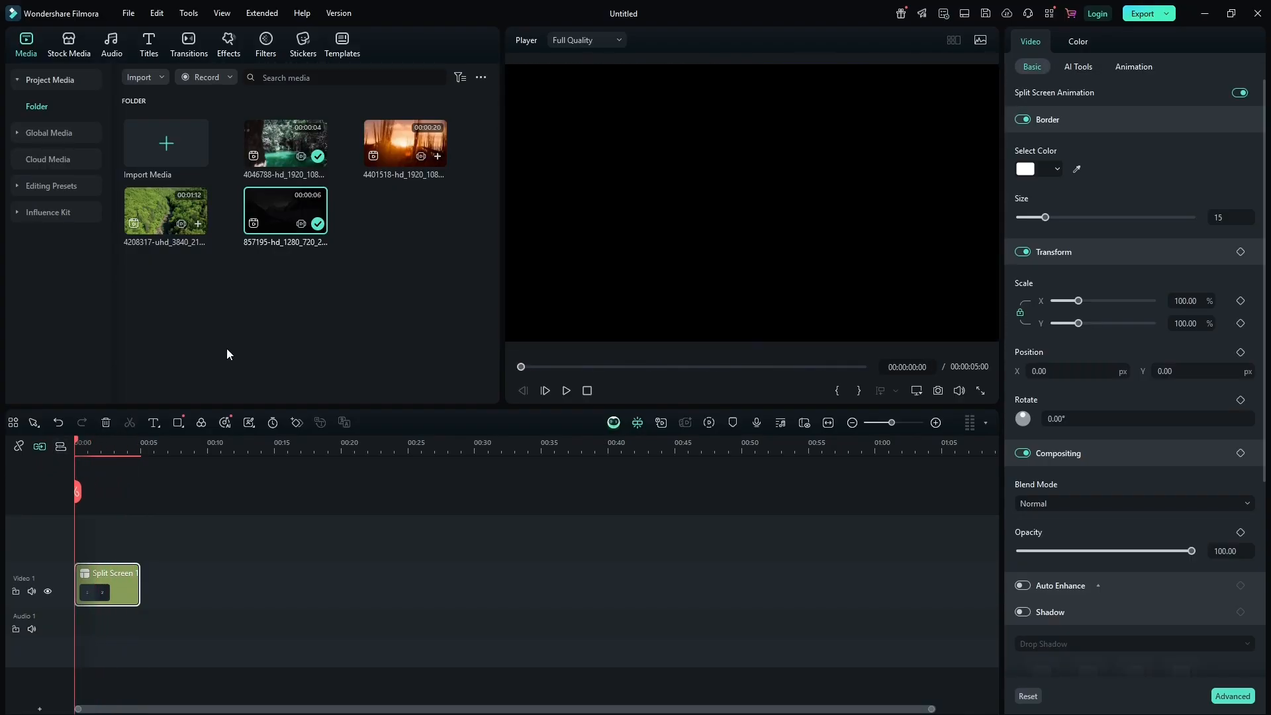
pyautogui.press('space')
pyautogui.press('space')
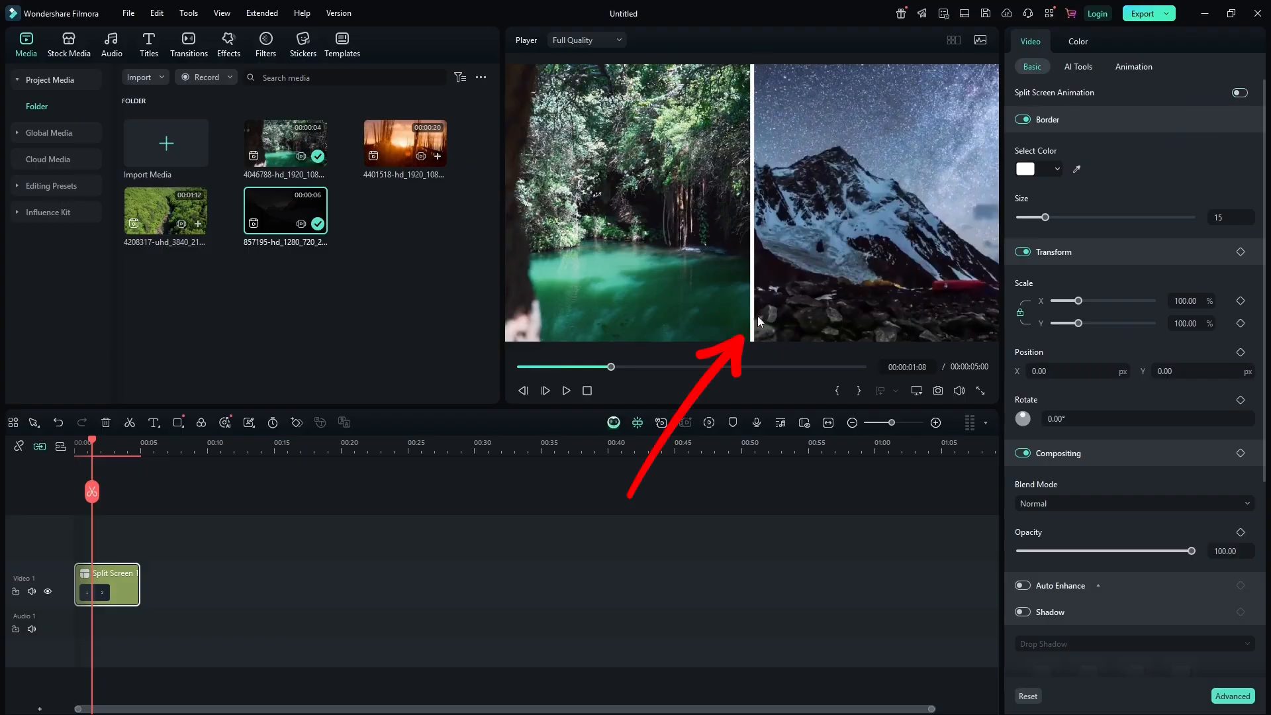
# Turn off the split screen border and replay the clip from the start.
pyautogui.click(1023, 120)
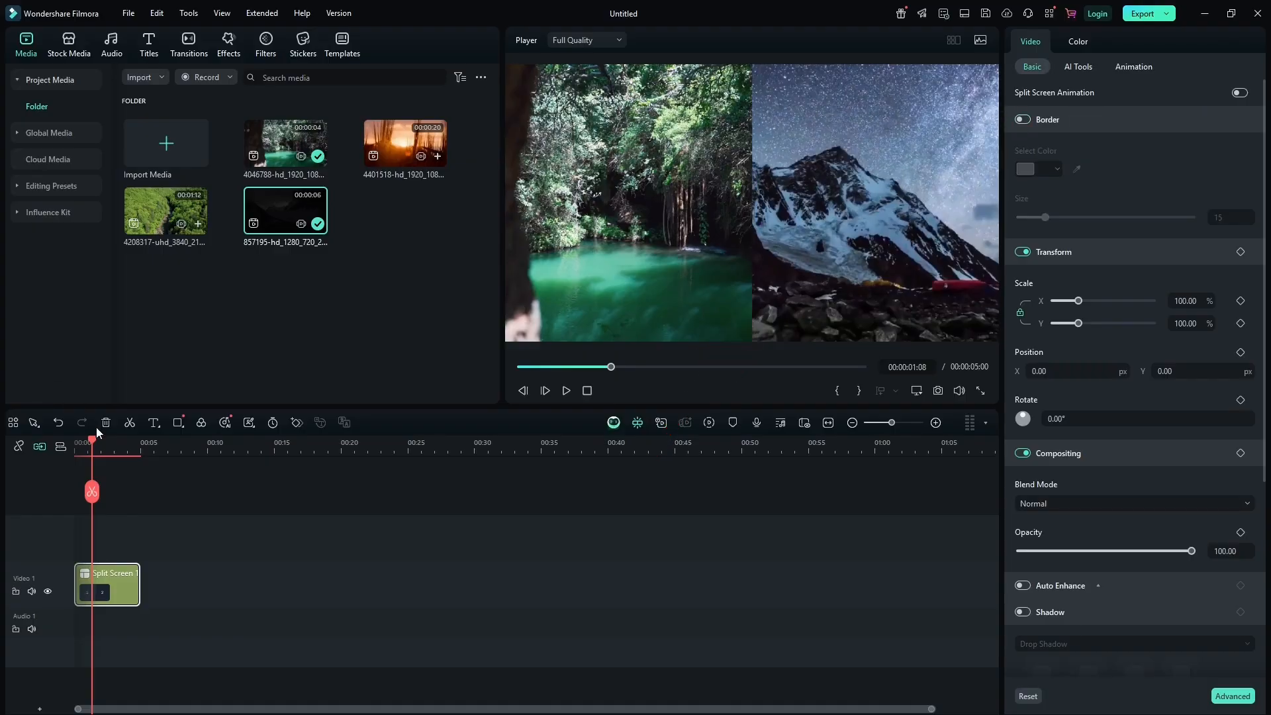
pyautogui.moveTo(92, 445); pyautogui.dragTo(77, 445)
pyautogui.press('space')
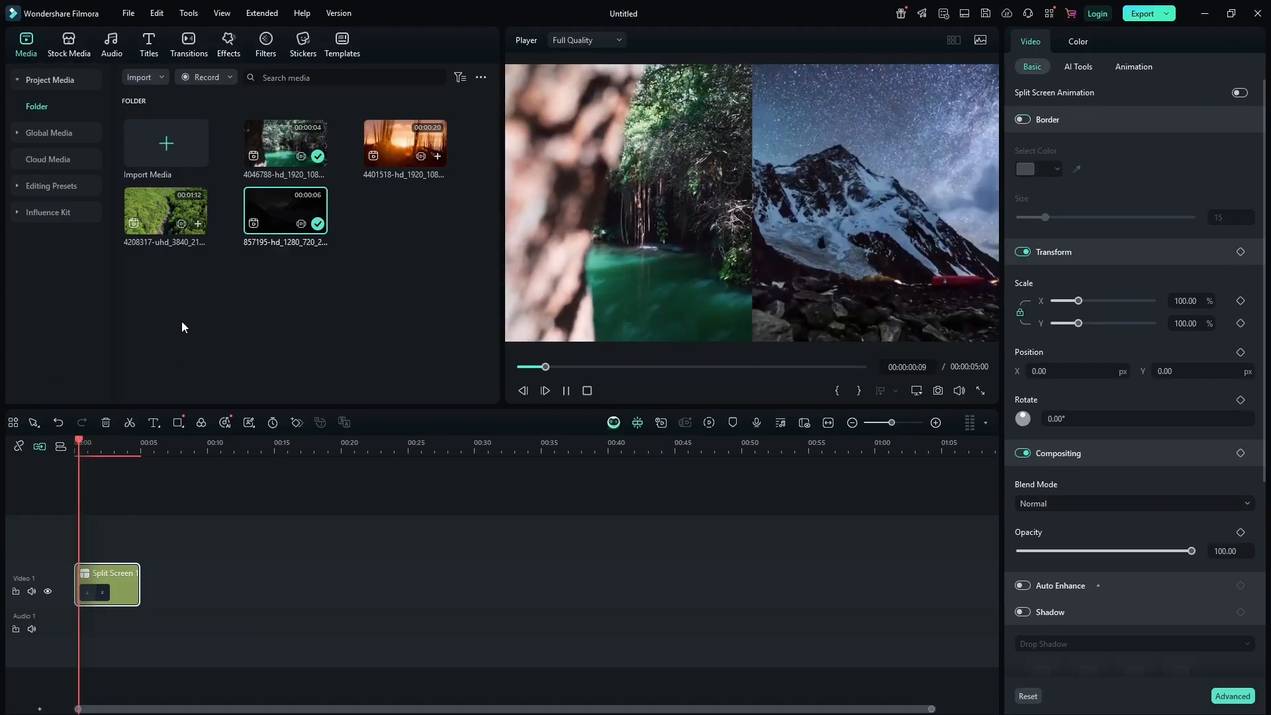
pyautogui.press('space')
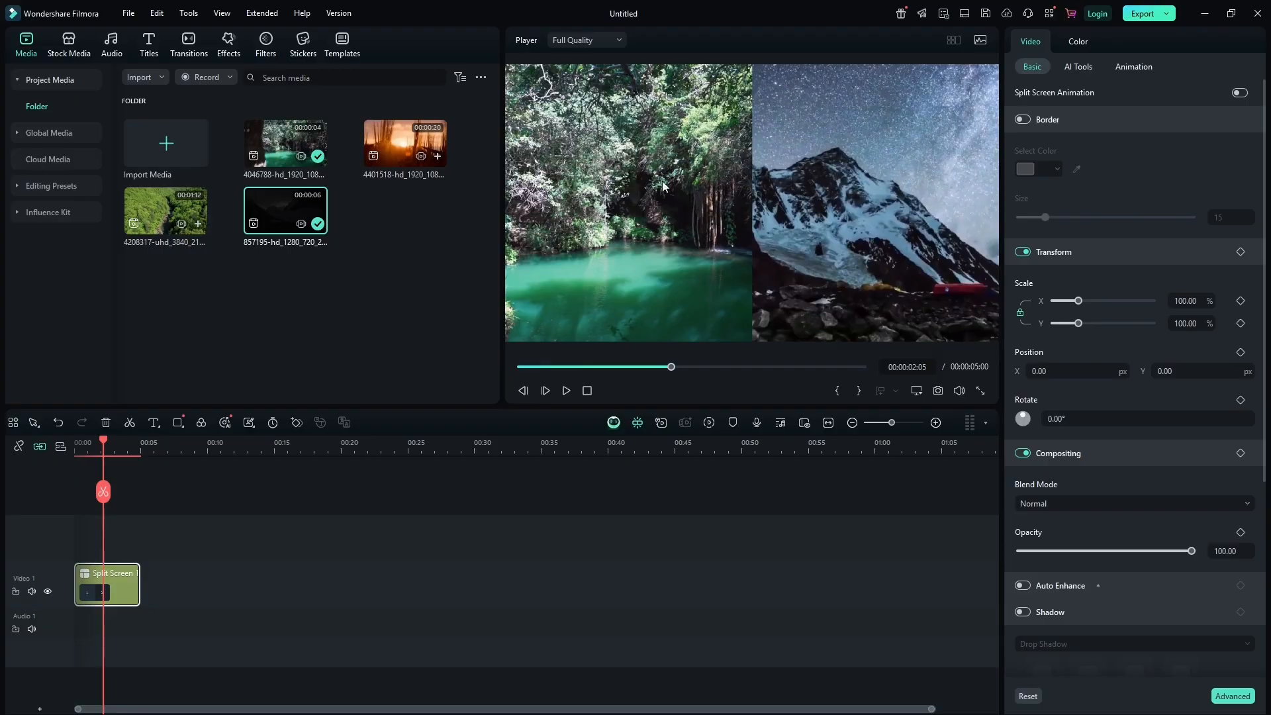
# Adjust the zoom of the clips inside the left and right split-screen slots.
pyautogui.click(615, 196)
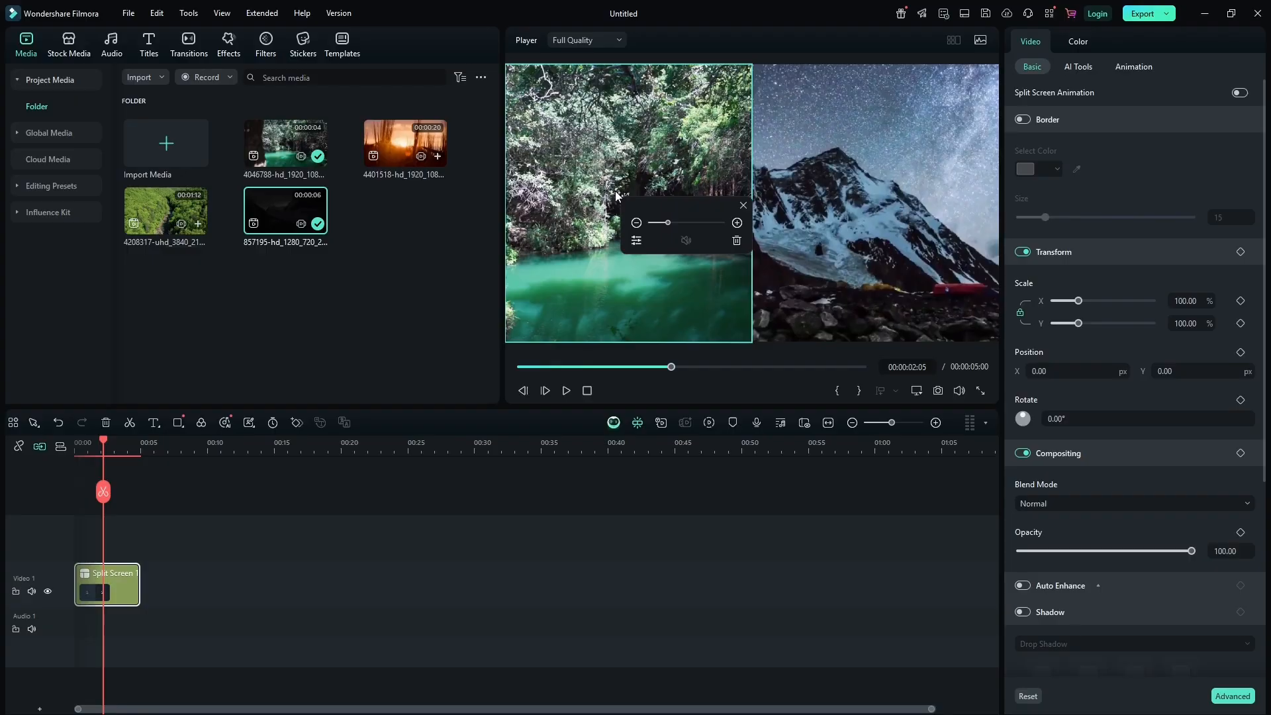
pyautogui.moveTo(668, 223)
pyautogui.mouseDown()
pyautogui.moveTo(655, 222)
pyautogui.moveTo(670, 225)
pyautogui.mouseUp()
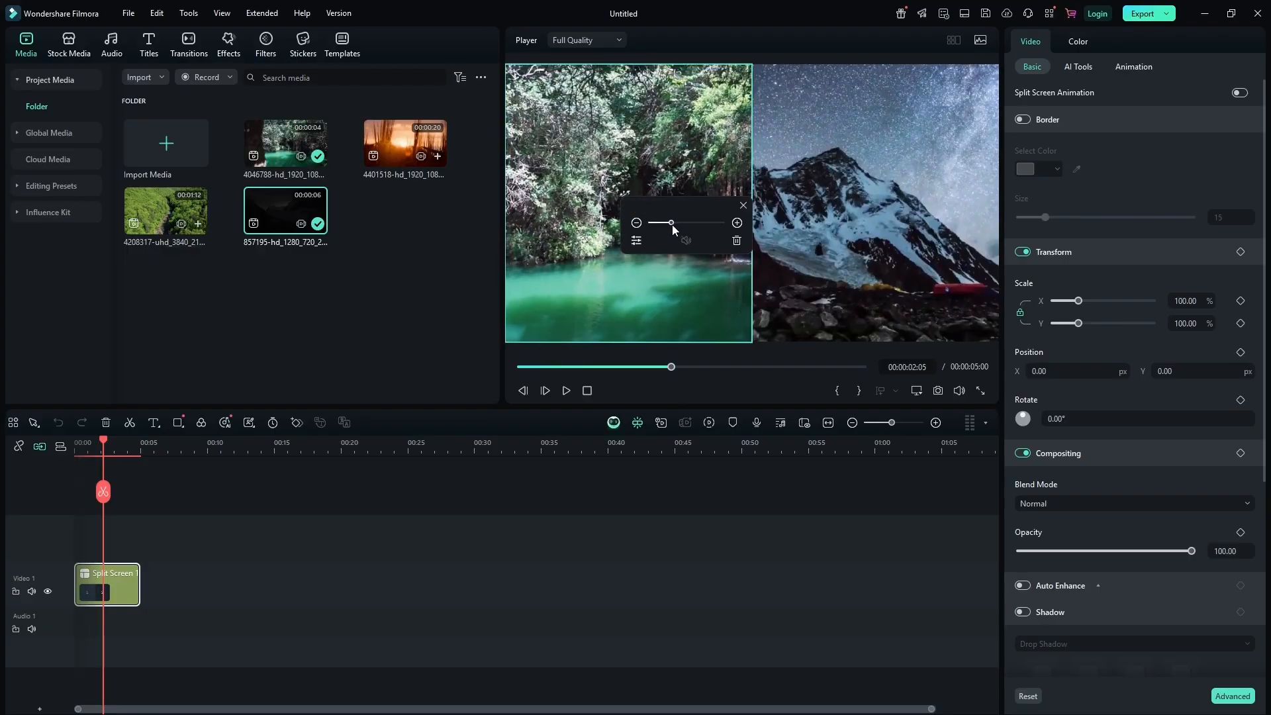
pyautogui.click(824, 169)
pyautogui.moveTo(670, 224); pyautogui.dragTo(669, 224)
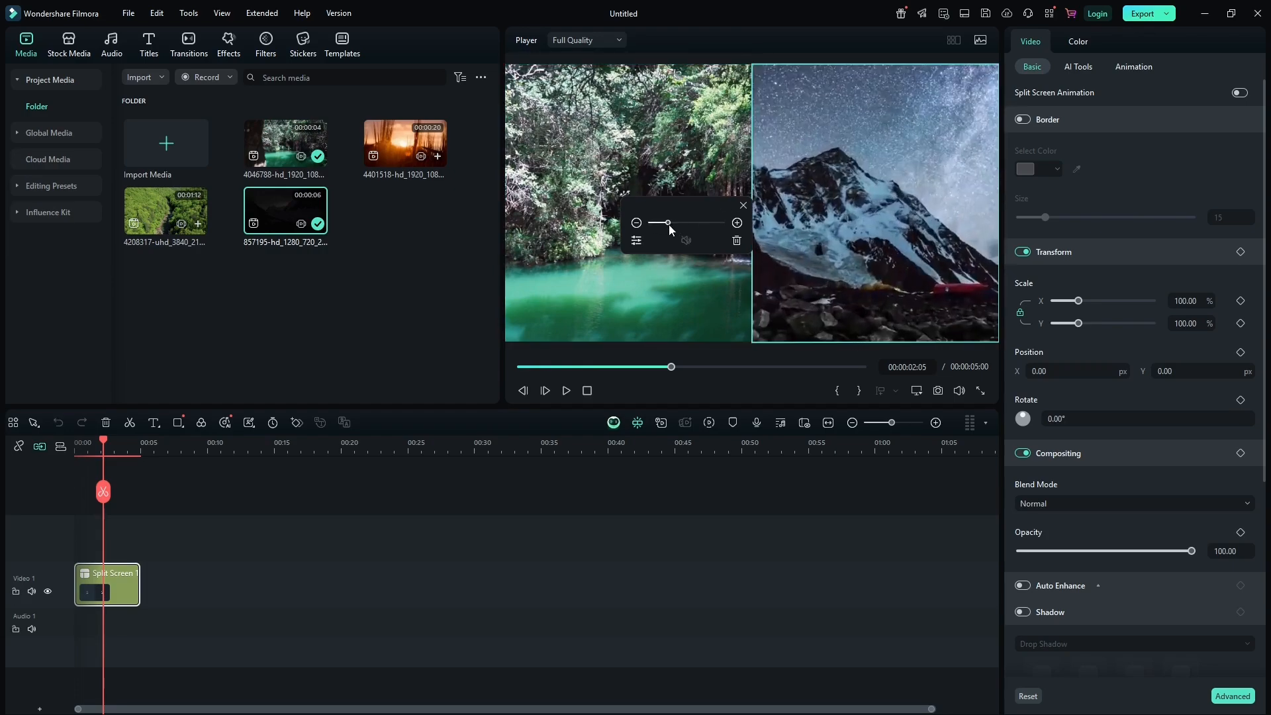
pyautogui.click(742, 207)
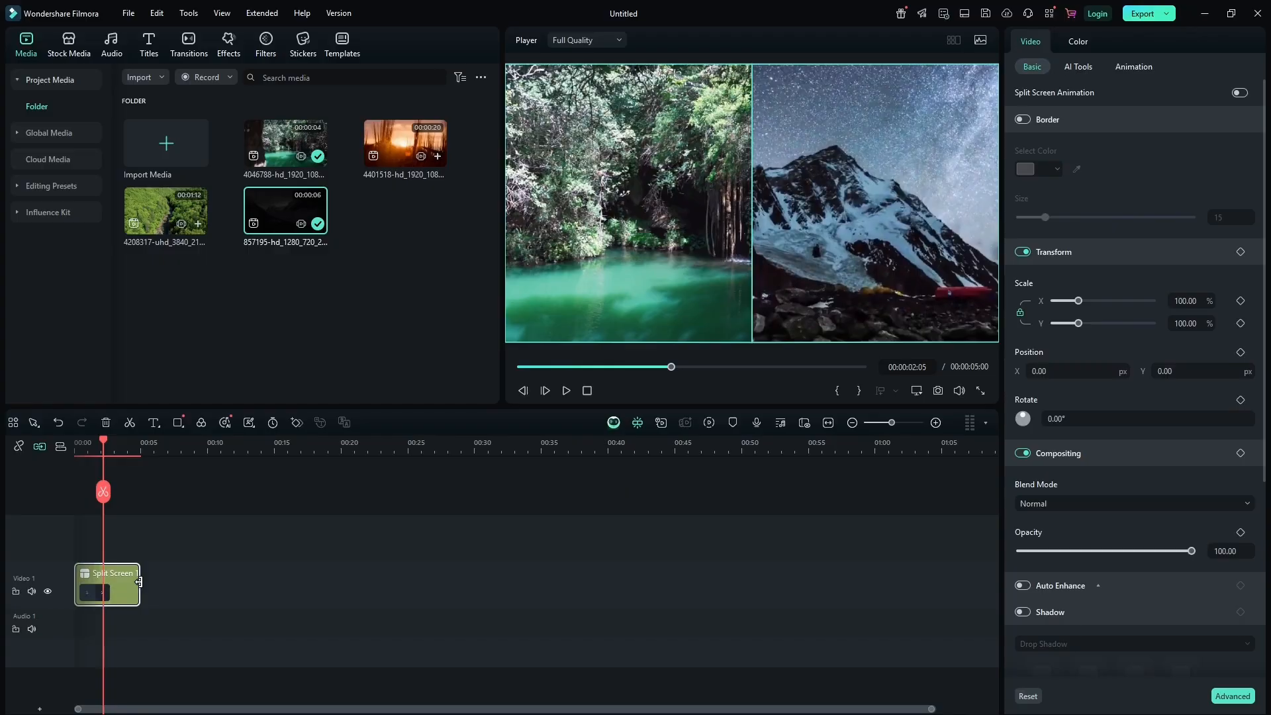
# Trim the end of the split-screen clip and remove the clip from the timeline.
pyautogui.moveTo(138, 582)
pyautogui.mouseDown()
pyautogui.moveTo(339, 589)
pyautogui.moveTo(166, 586)
pyautogui.moveTo(806, 568)
pyautogui.moveTo(99, 587)
pyautogui.moveTo(131, 587)
pyautogui.mouseUp()
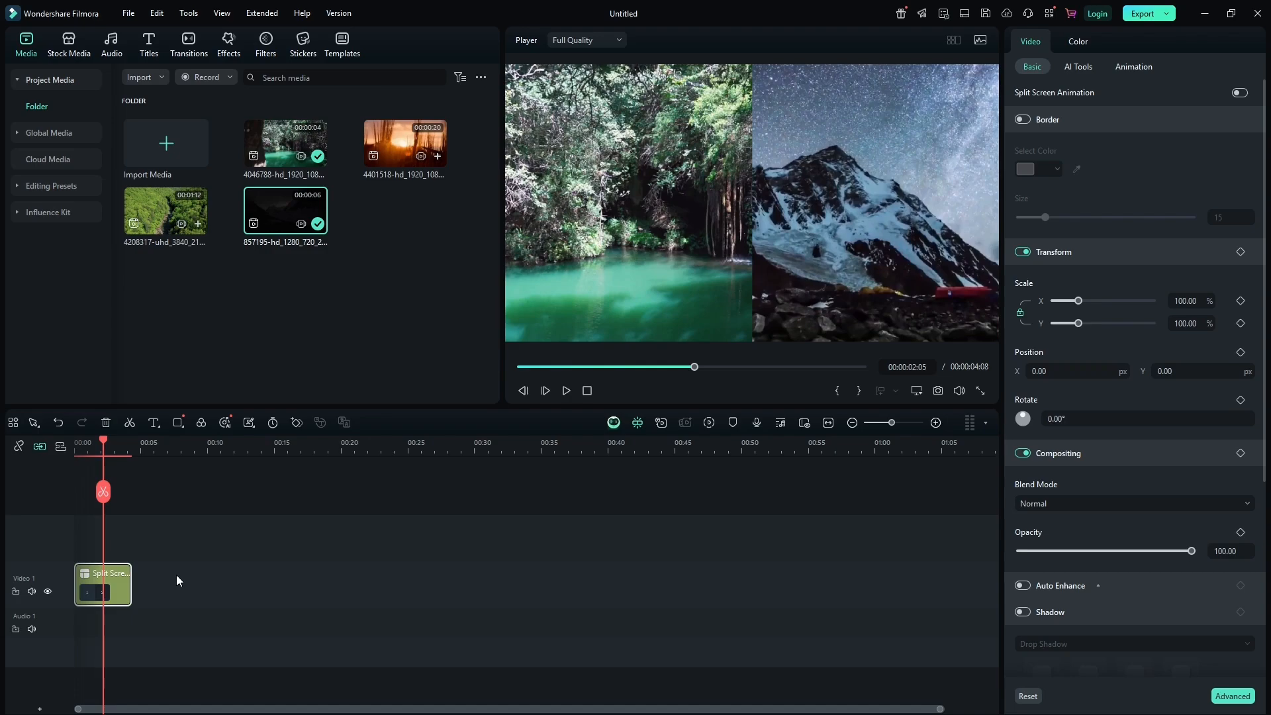
pyautogui.moveTo(204, 537); pyautogui.dragTo(74, 618)
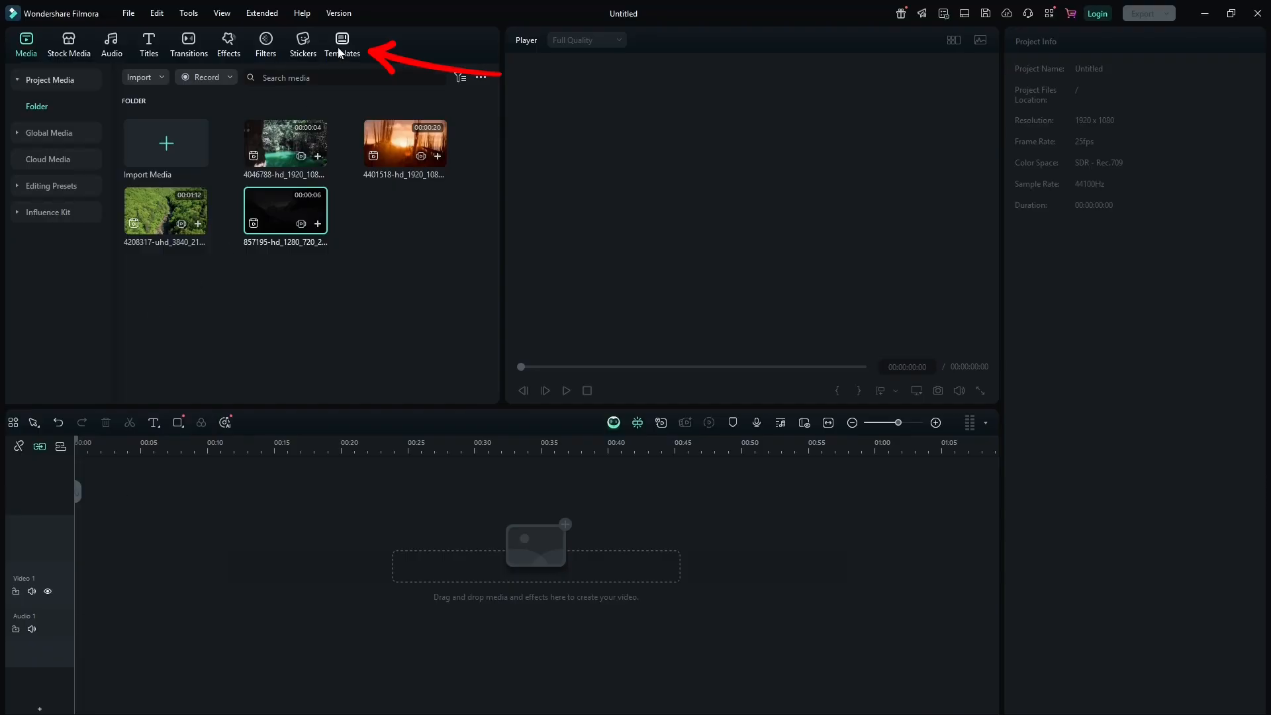
# Download the Split Screen 14 template and add it to the timeline.
pyautogui.click(341, 48)
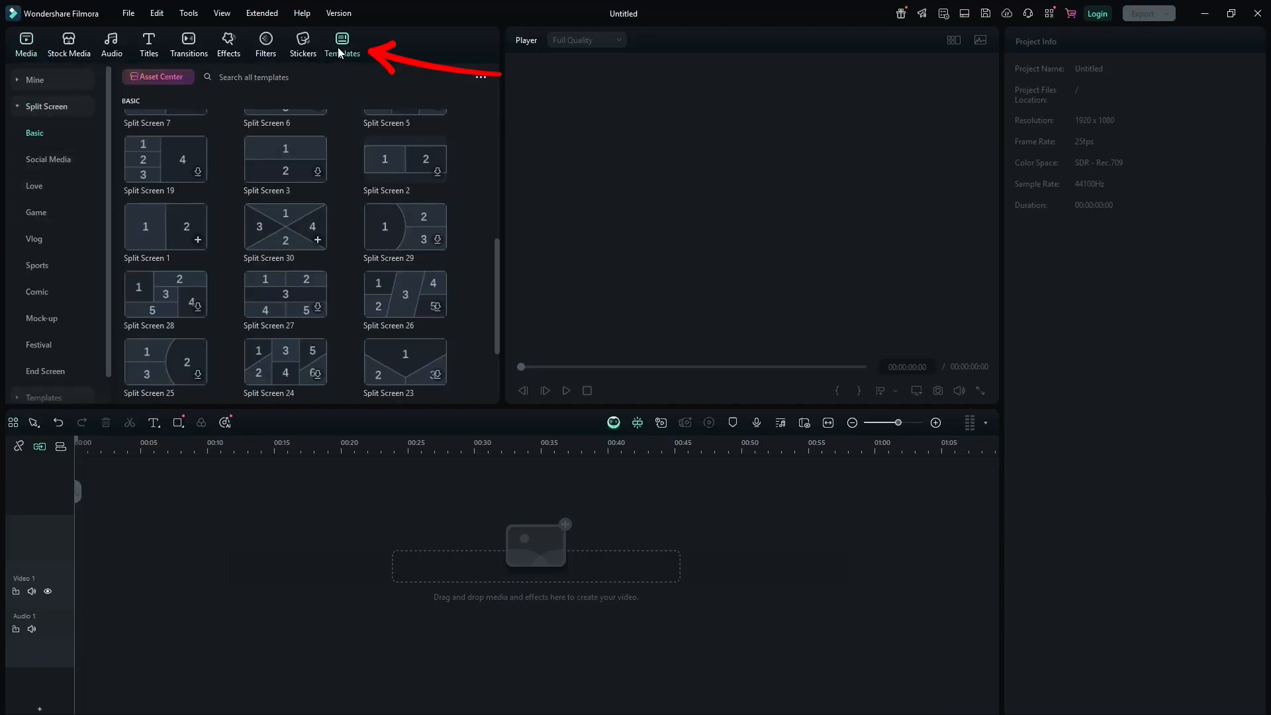
pyautogui.scroll(-3, 359, 283)
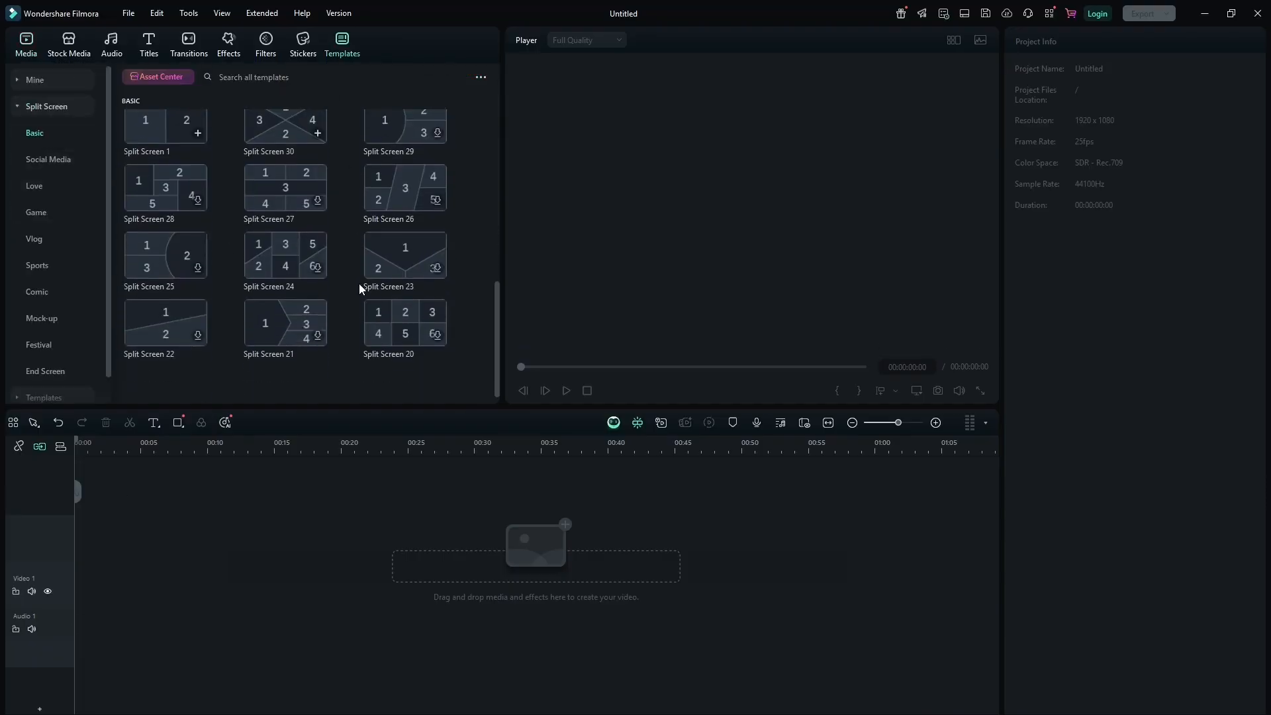
pyautogui.scroll(5, 359, 284)
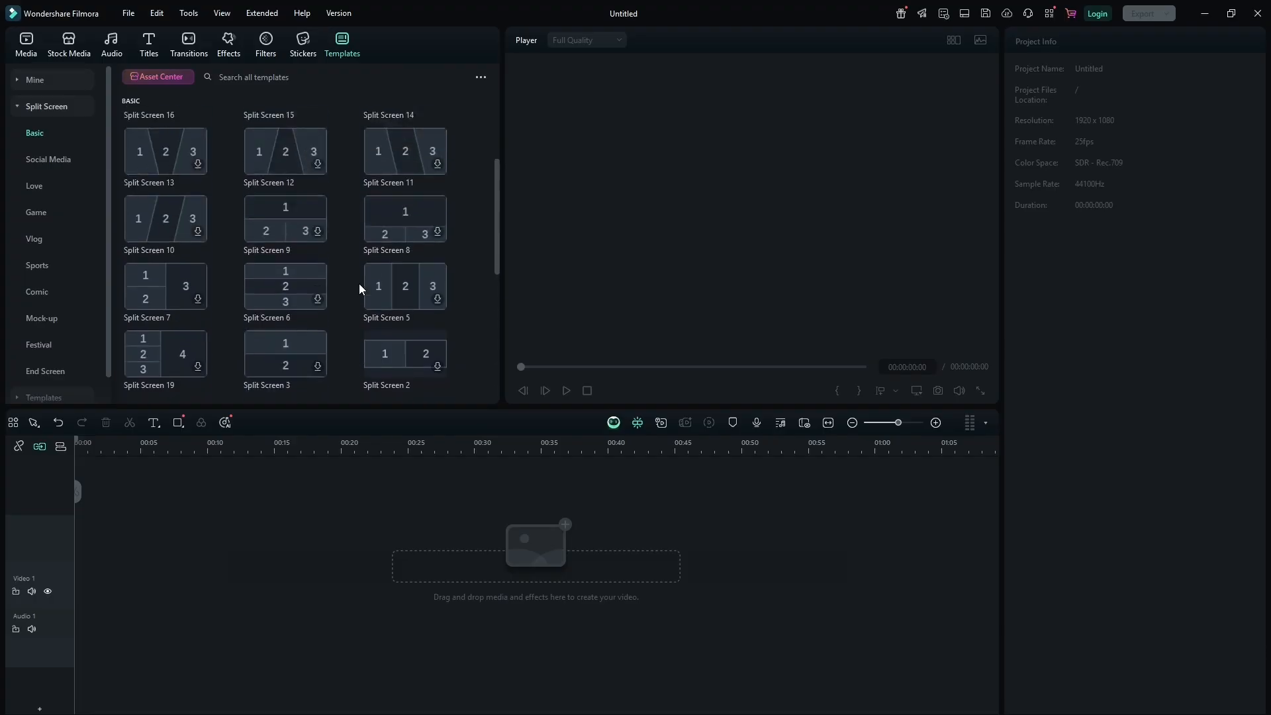
pyautogui.scroll(4, 359, 283)
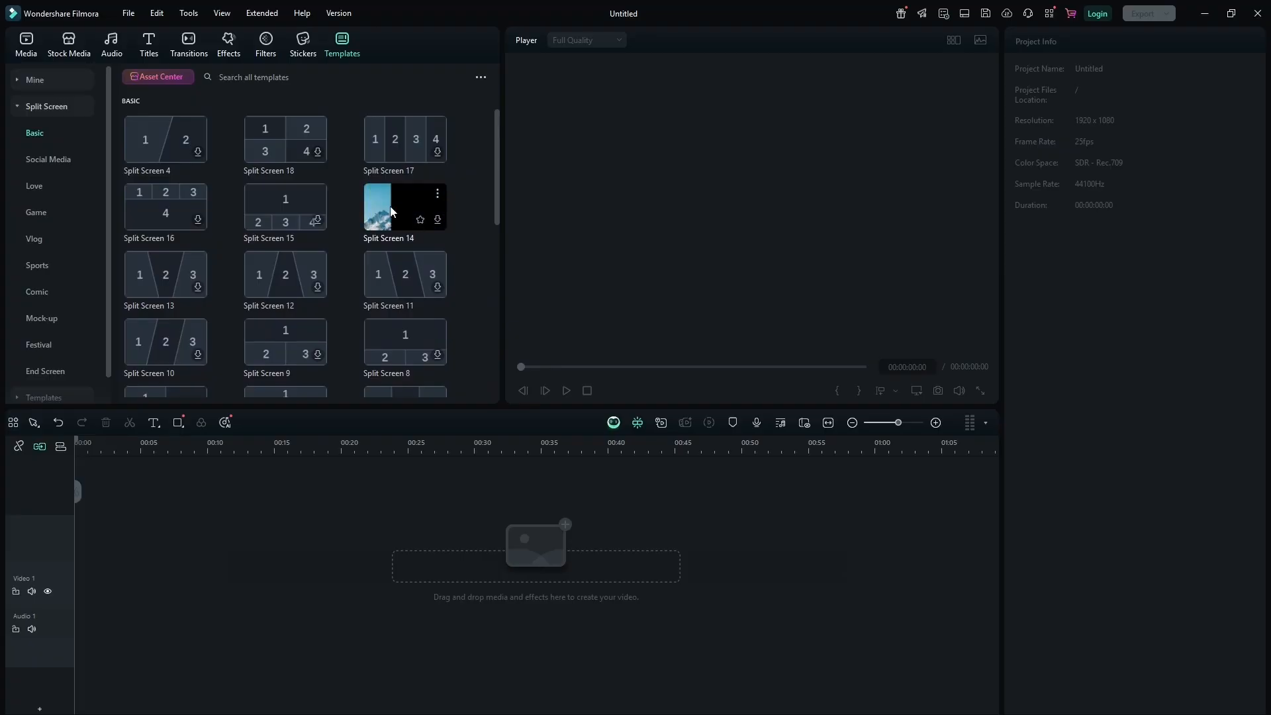
pyautogui.click(437, 222)
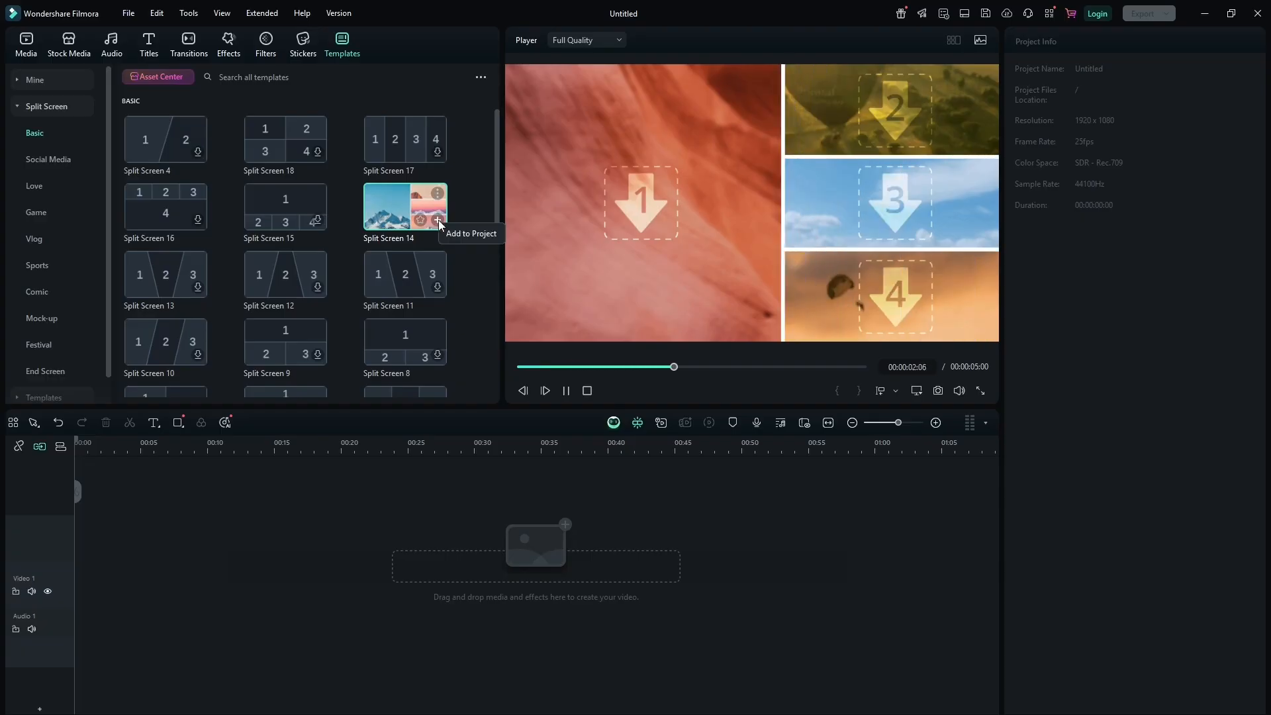
pyautogui.click(438, 222)
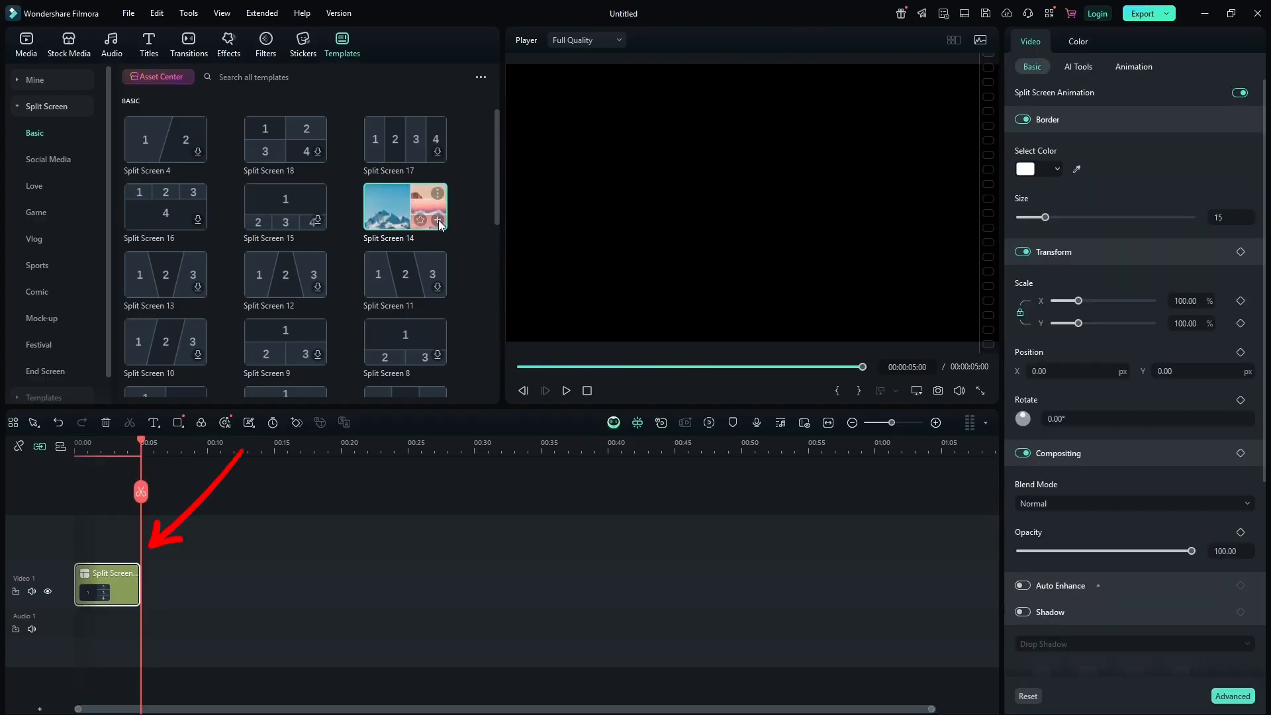
# Play the Split Screen 14 template from the start to preview its layout.
pyautogui.click(113, 443)
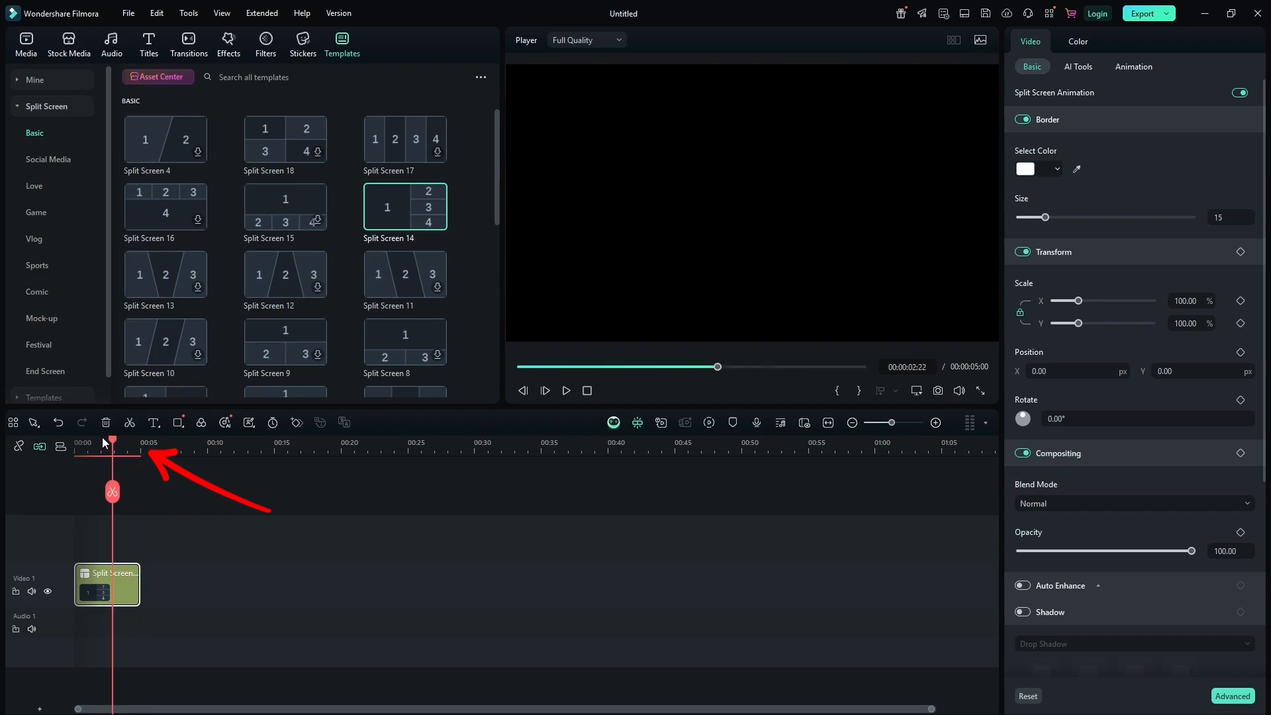
pyautogui.moveTo(104, 443); pyautogui.dragTo(64, 444)
pyautogui.press('space')
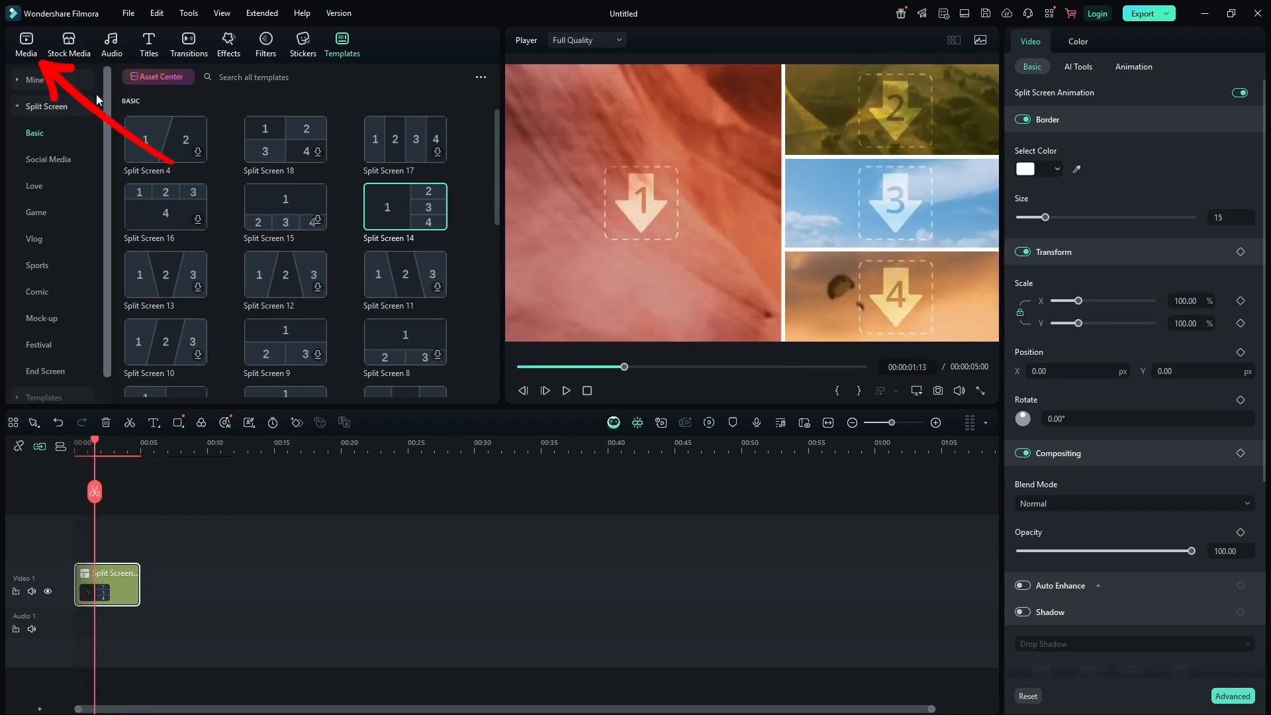
# Fill the four slots with the 4208317, 4046788, 4401518 and 857195 clips, then return to the start.
pyautogui.click(26, 42)
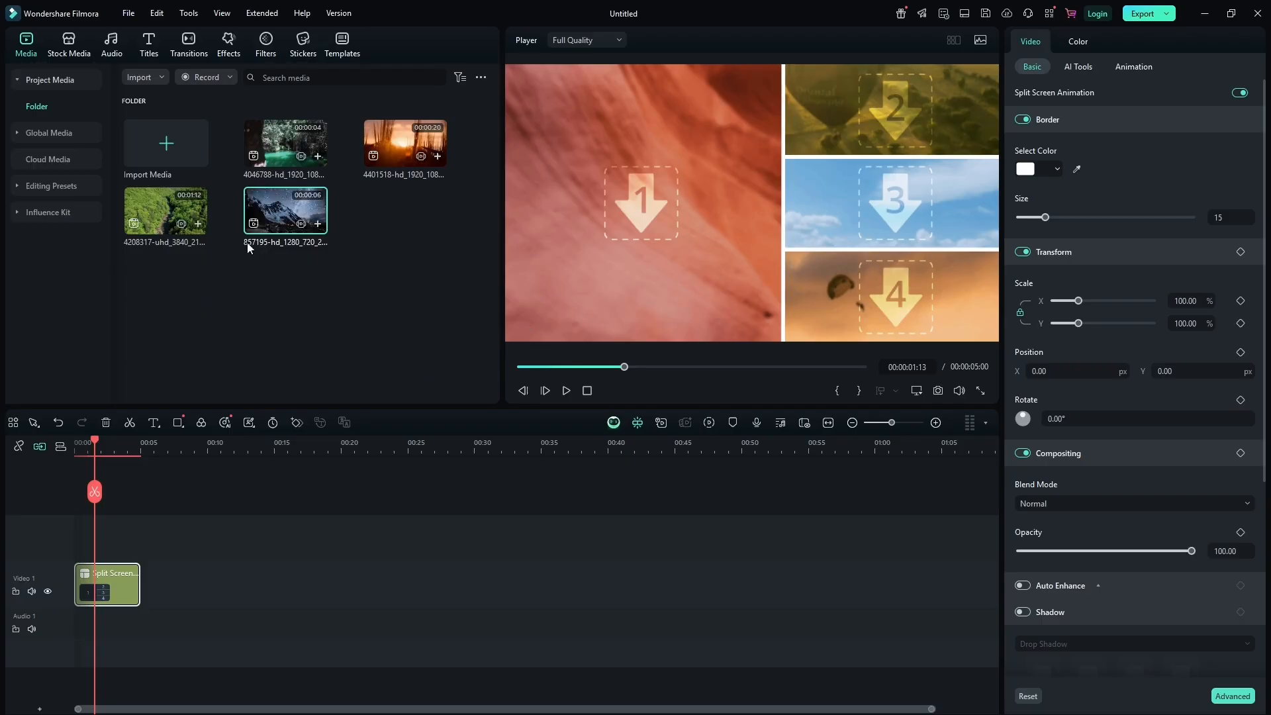
pyautogui.moveTo(175, 211); pyautogui.dragTo(610, 200)
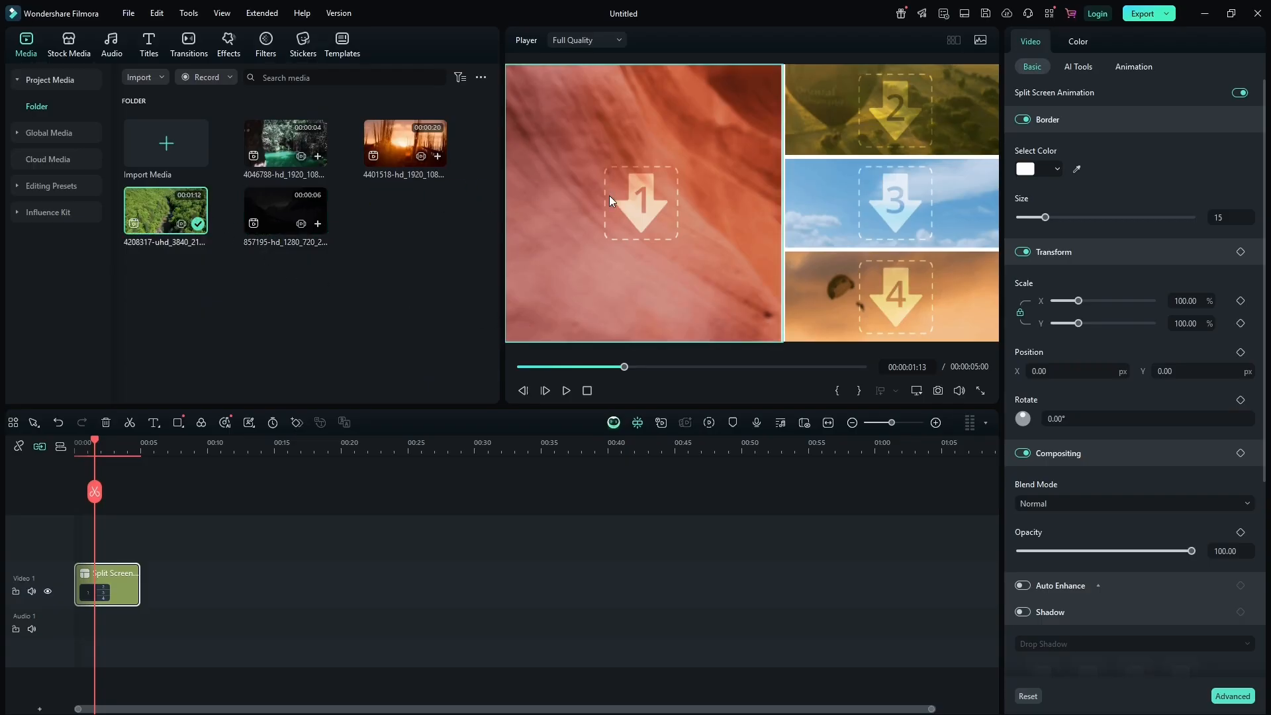
pyautogui.moveTo(285, 142); pyautogui.dragTo(823, 117)
pyautogui.moveTo(405, 142); pyautogui.dragTo(861, 192)
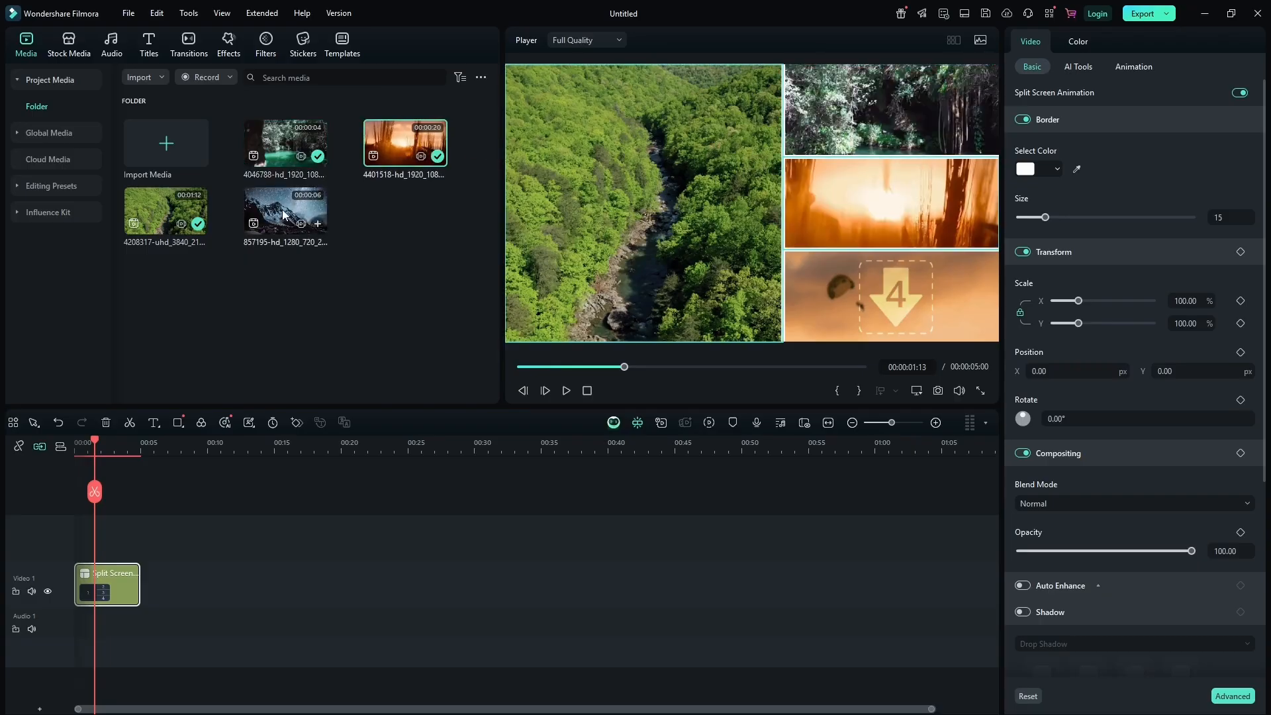
pyautogui.moveTo(284, 212); pyautogui.dragTo(848, 269)
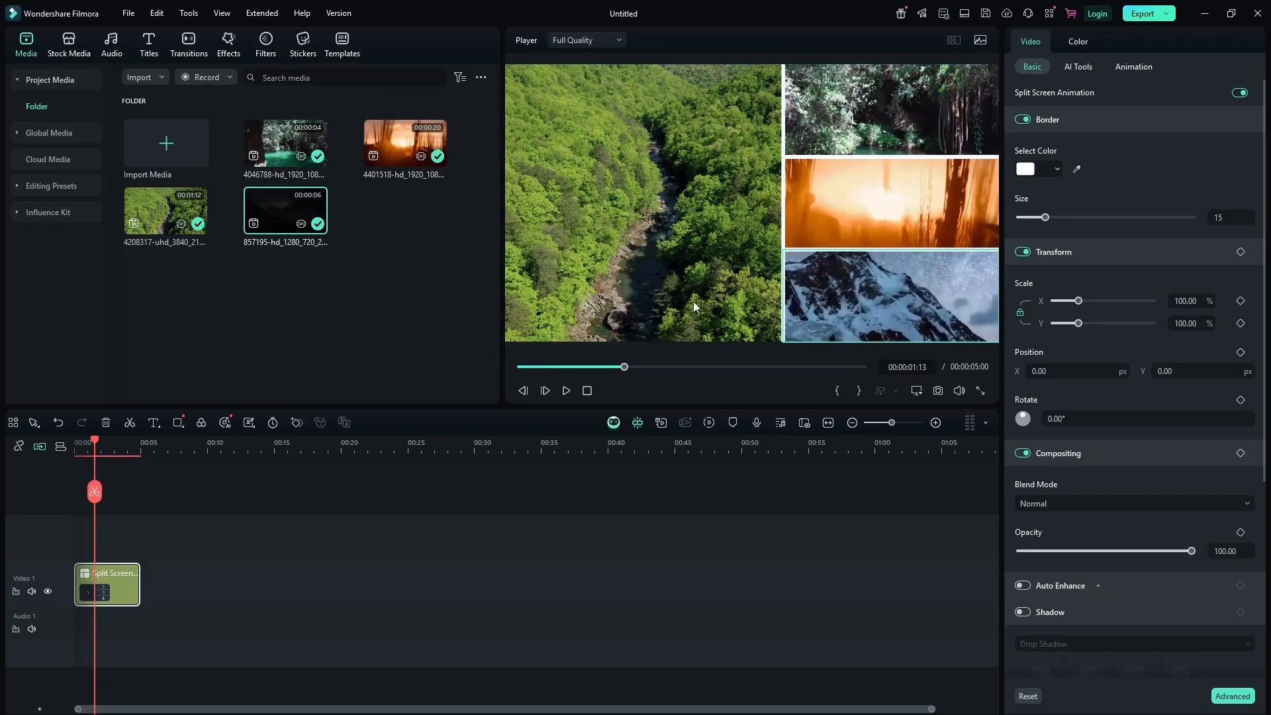
pyautogui.moveTo(95, 445); pyautogui.dragTo(65, 446)
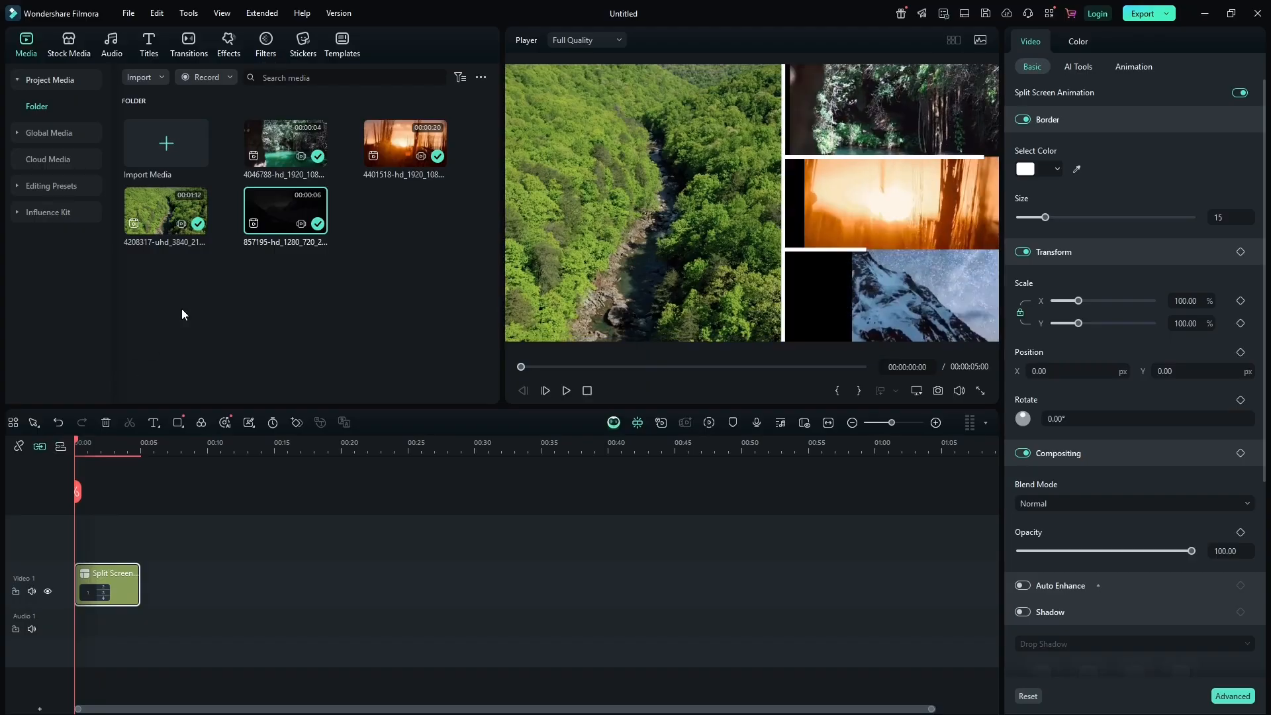
# Play the split-screen clip briefly to preview the filled layout.
pyautogui.press('space')
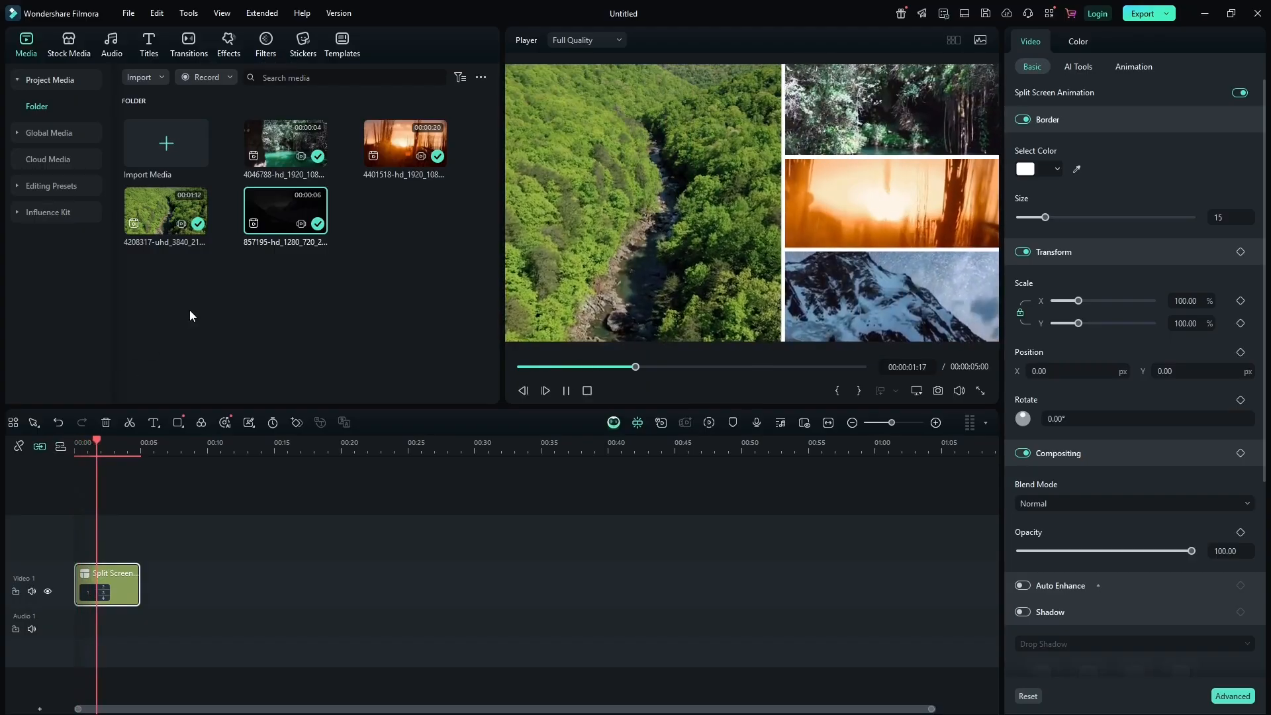
pyautogui.press('space')
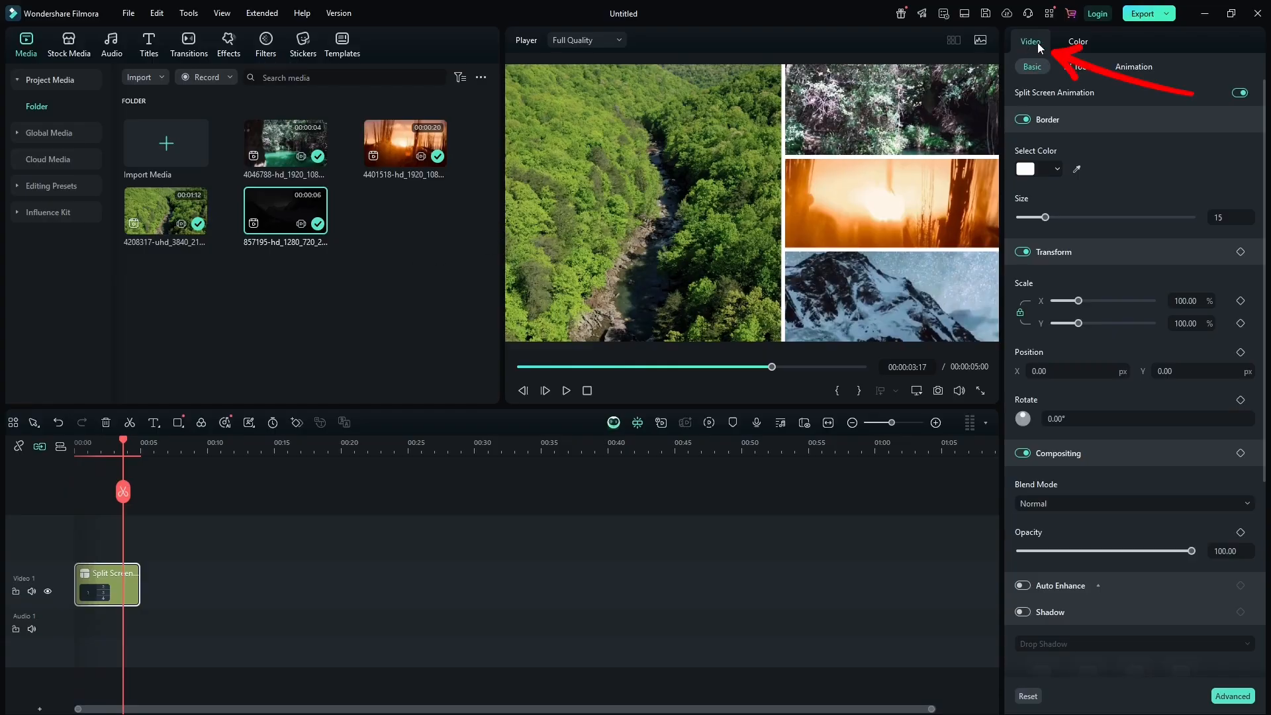
# Turn off Split Screen Animation and change the split-screen border colour to red.
pyautogui.click(1240, 93)
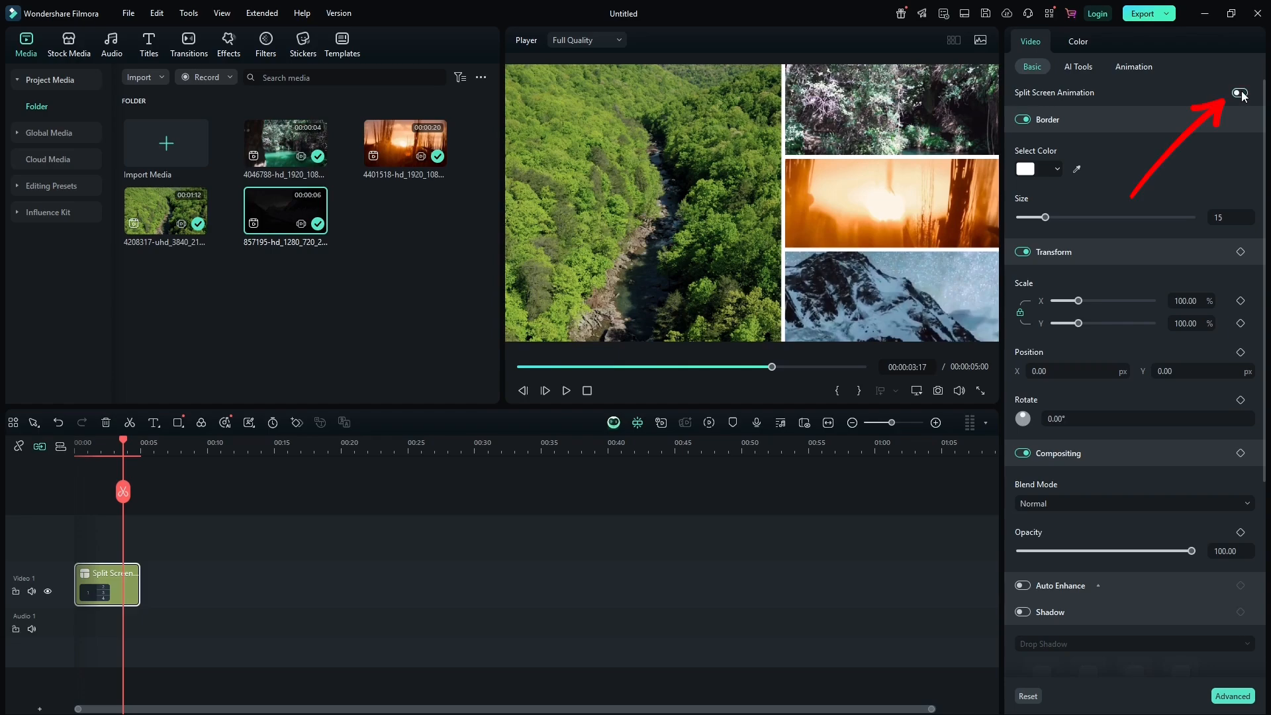
pyautogui.click(1022, 119)
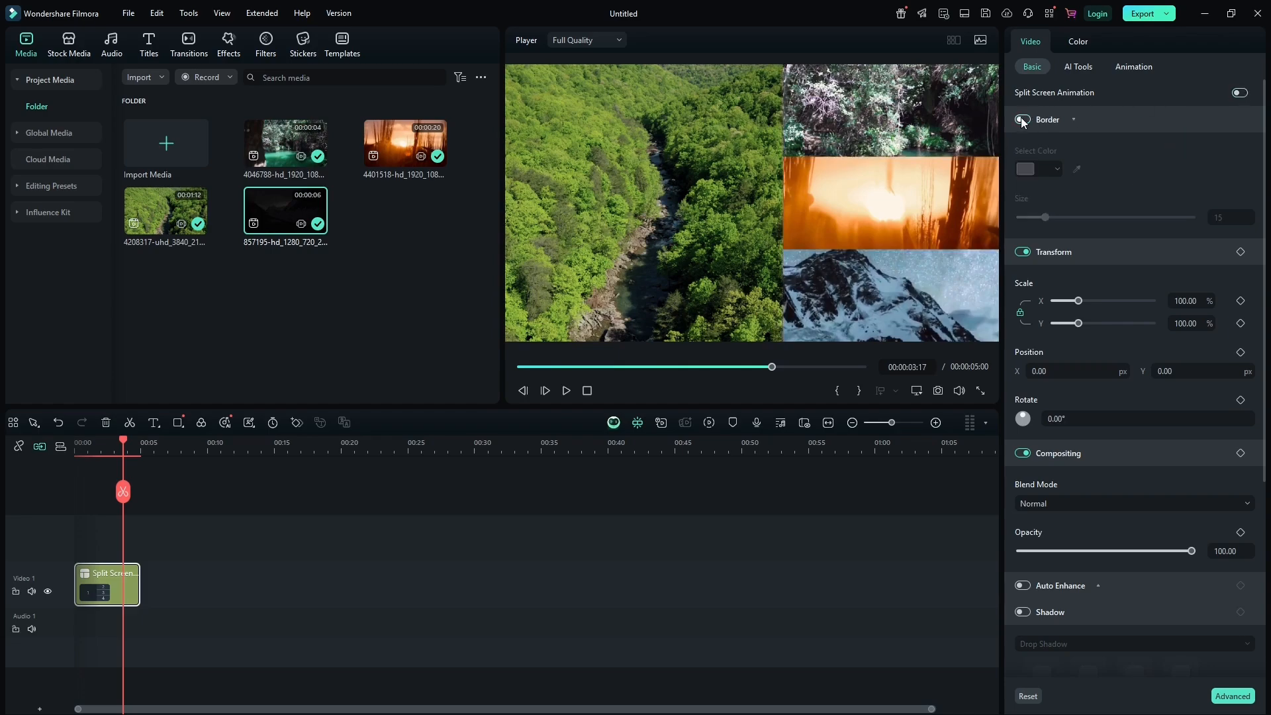
pyautogui.click(1022, 119)
pyautogui.click(1056, 169)
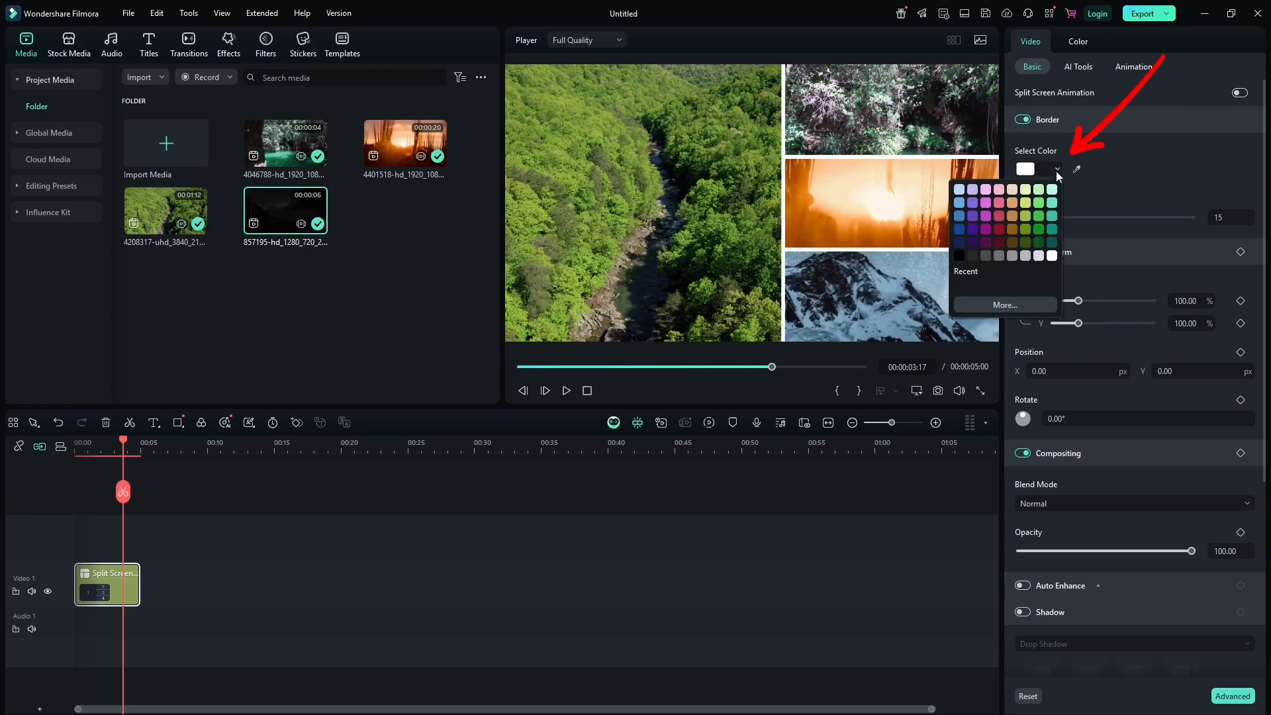
pyautogui.click(999, 229)
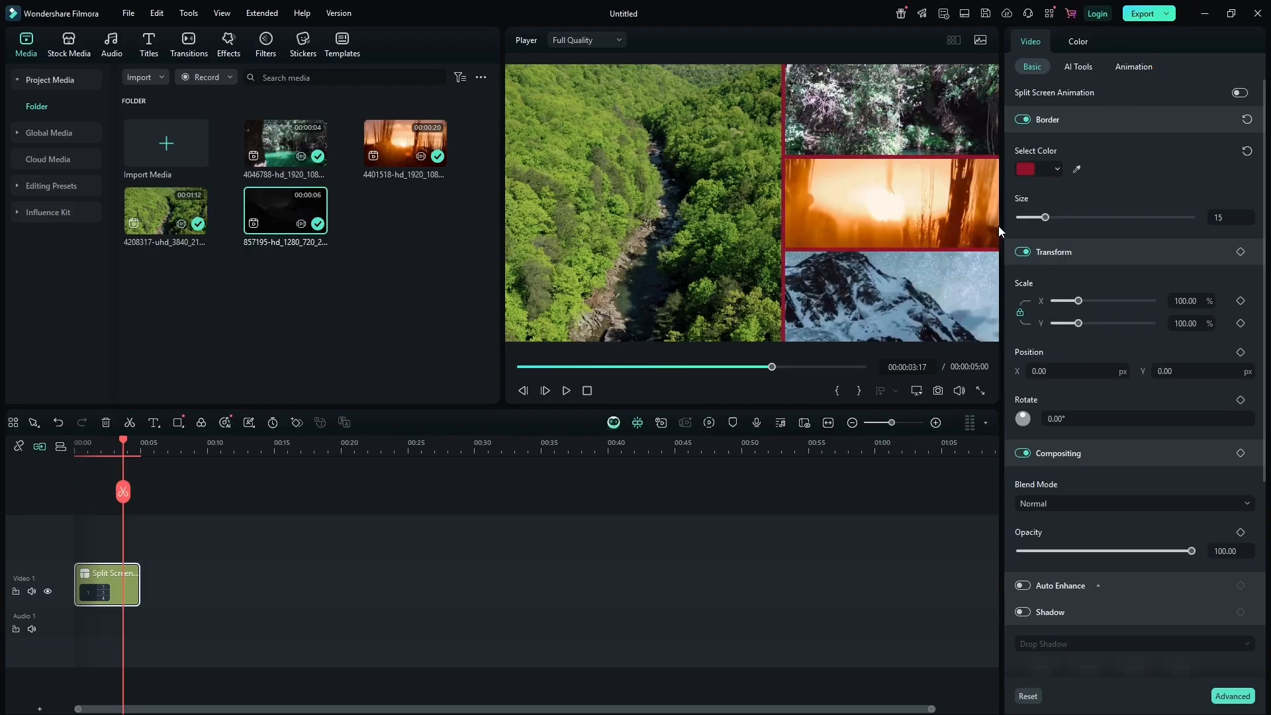